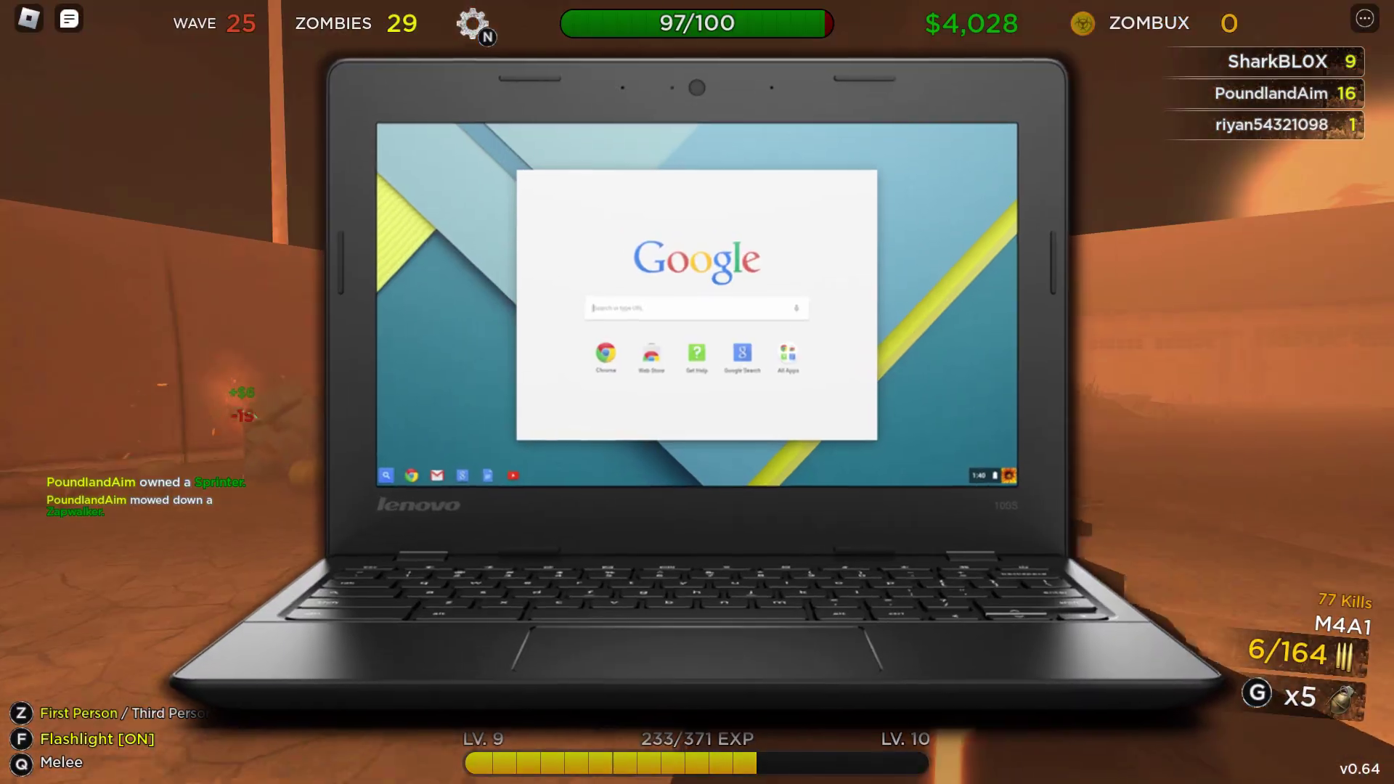
click(696, 392)
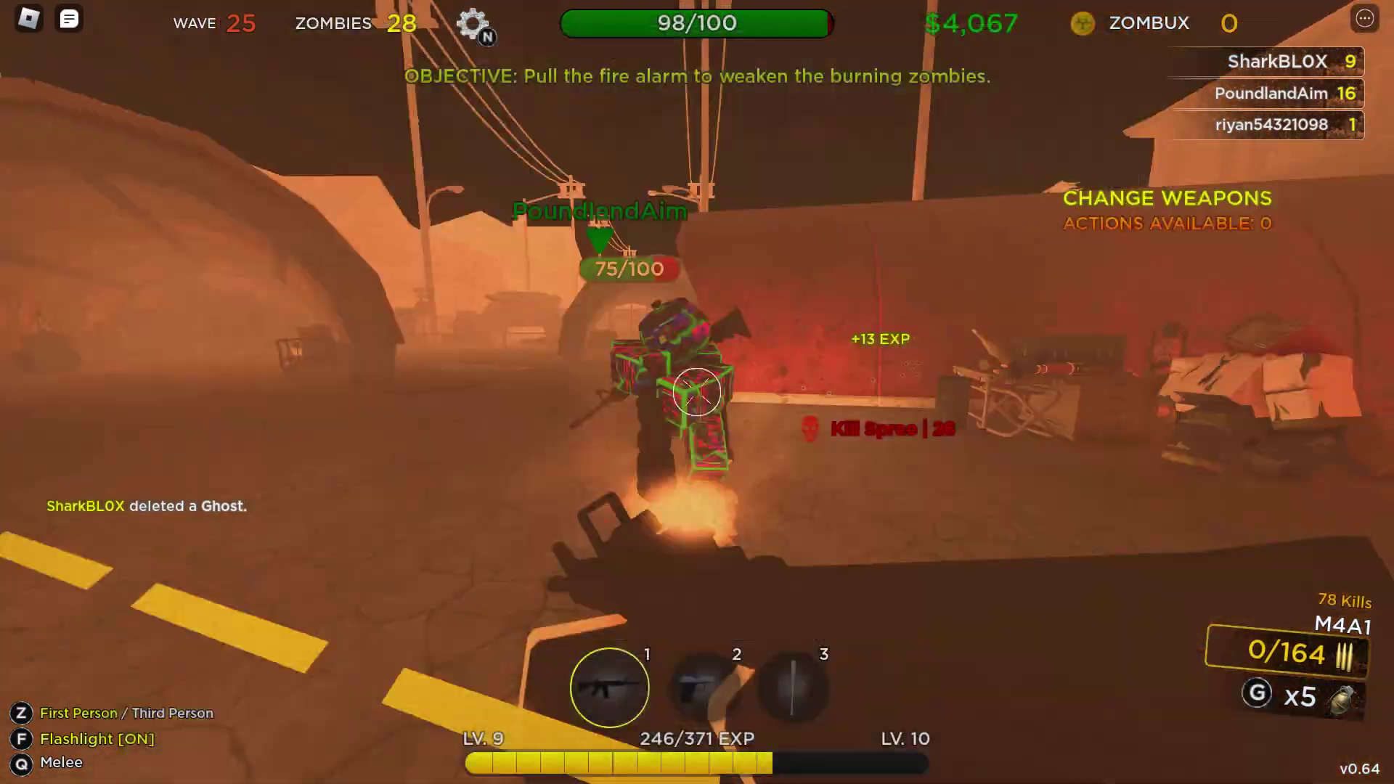
key(2)
click(696, 392)
click(697, 392)
click(697, 392)
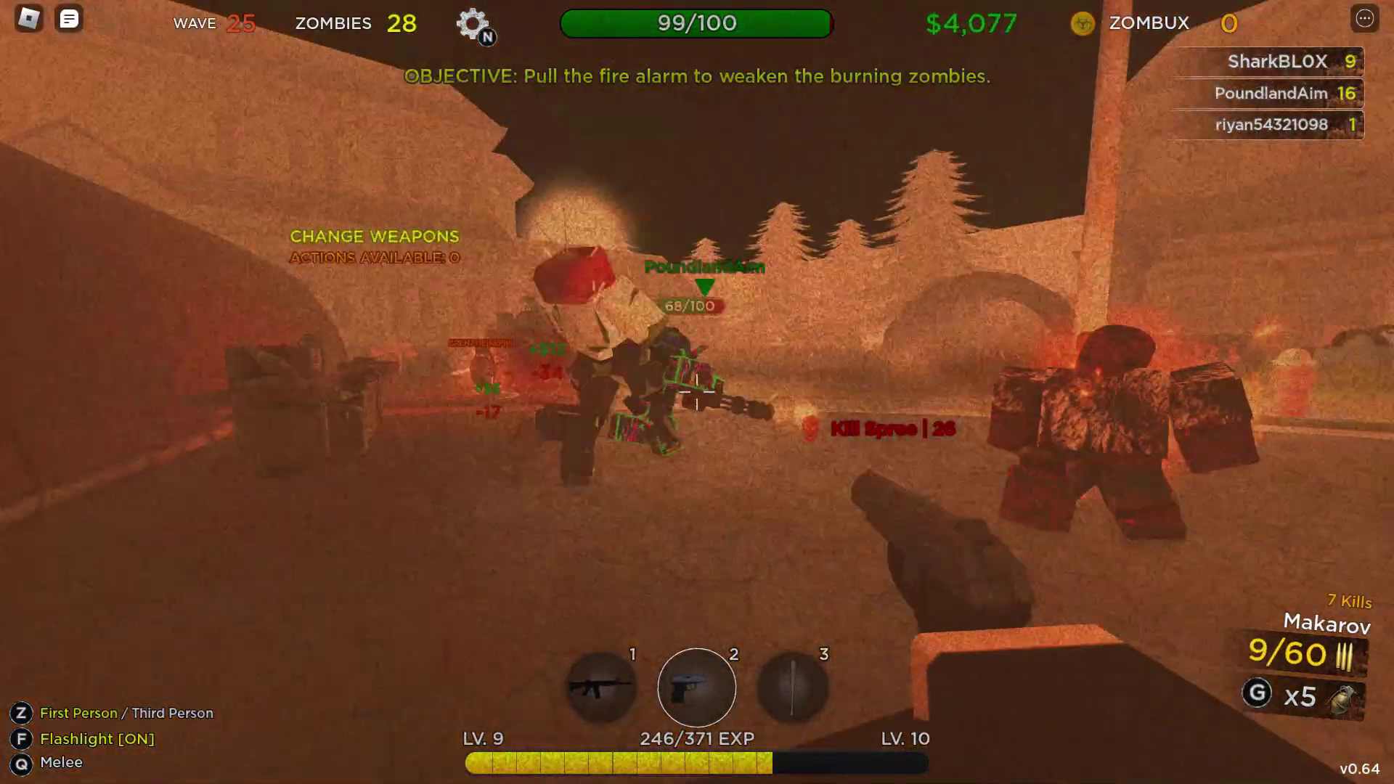
click(696, 393)
click(696, 392)
click(696, 393)
click(696, 392)
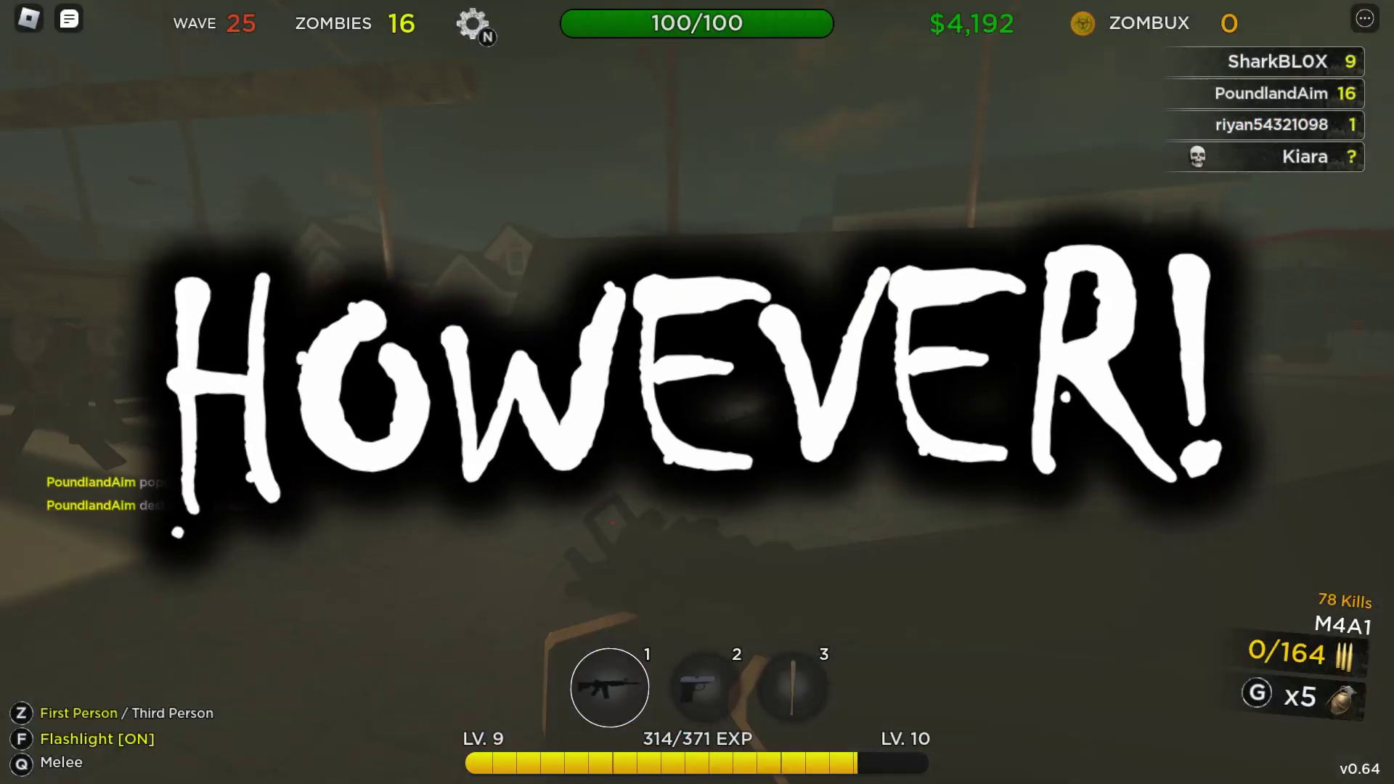
key(w)
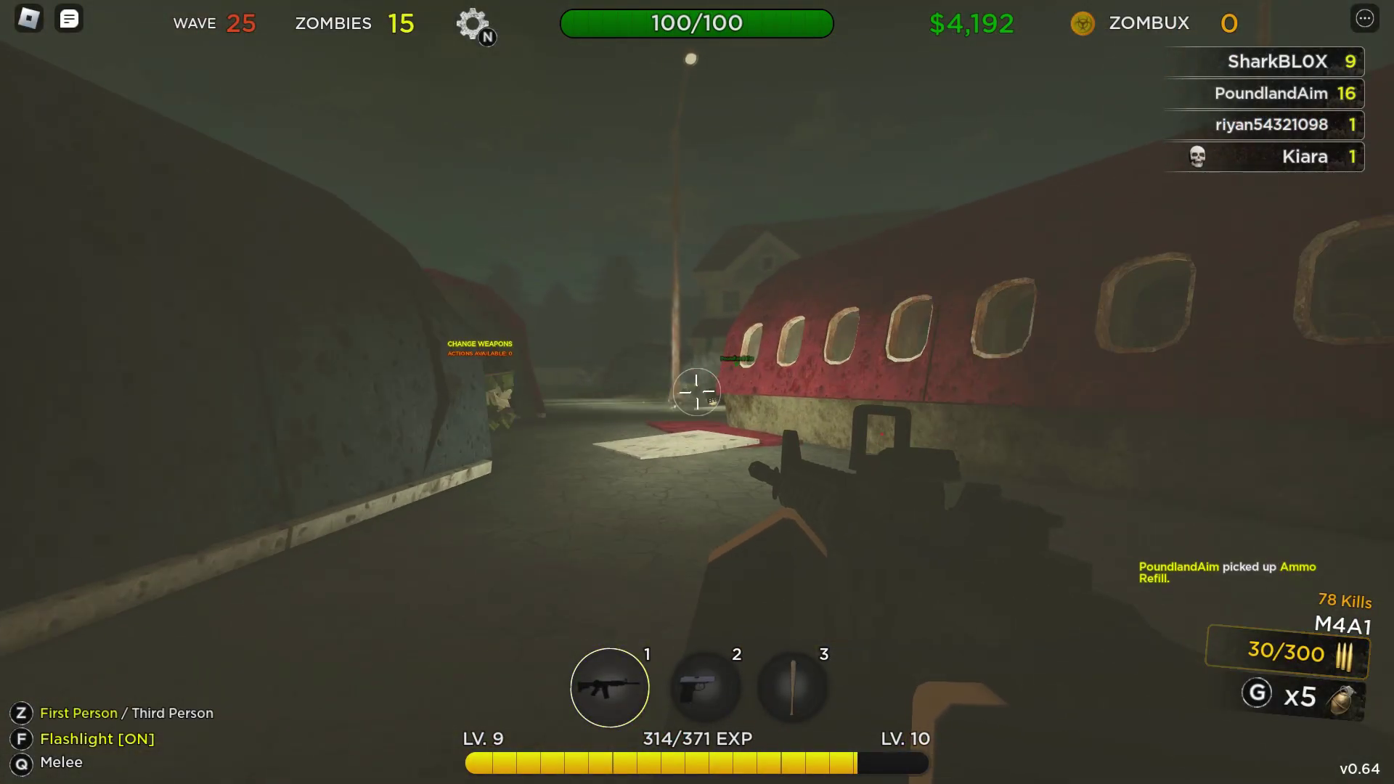
right_click(697, 392)
click(697, 392)
key(w)
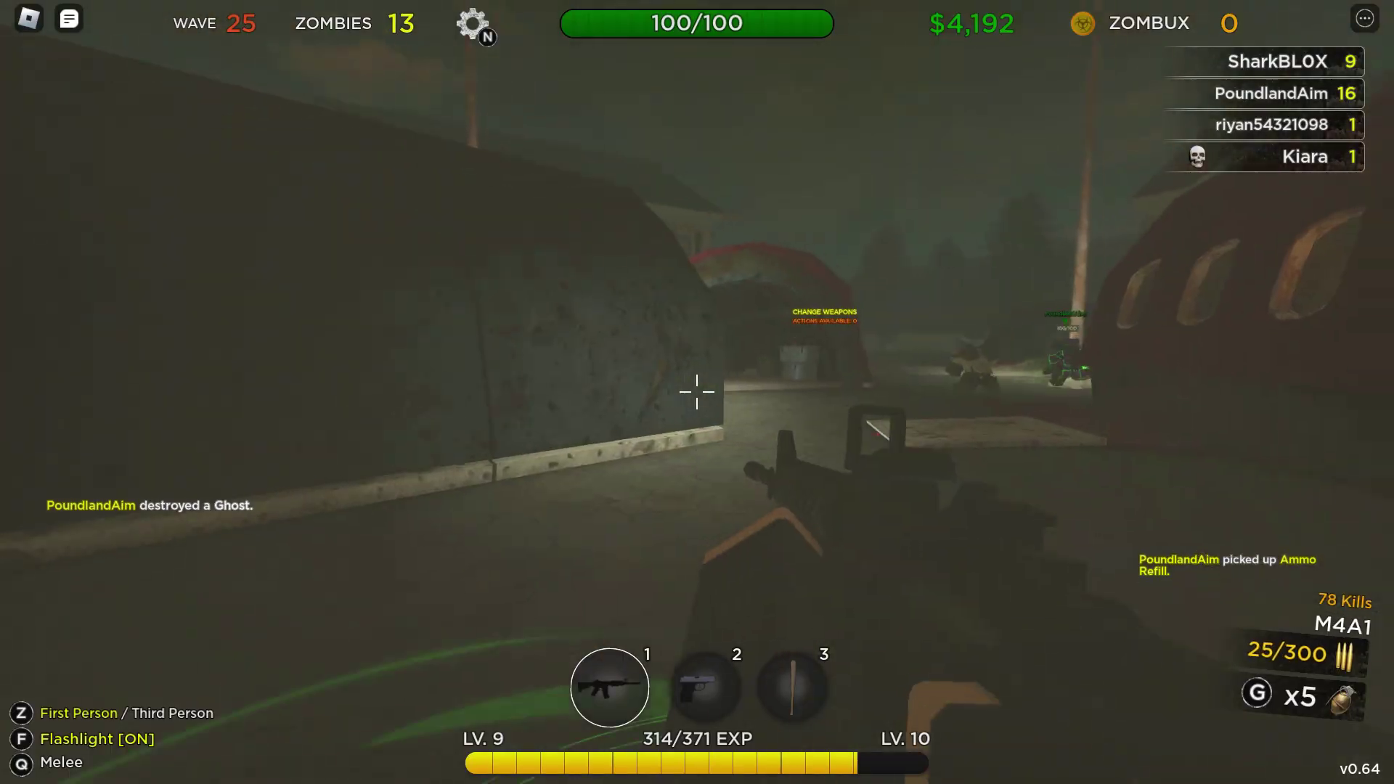
right_click(697, 392)
click(697, 392)
click(697, 392)
click(697, 392)
key(w)
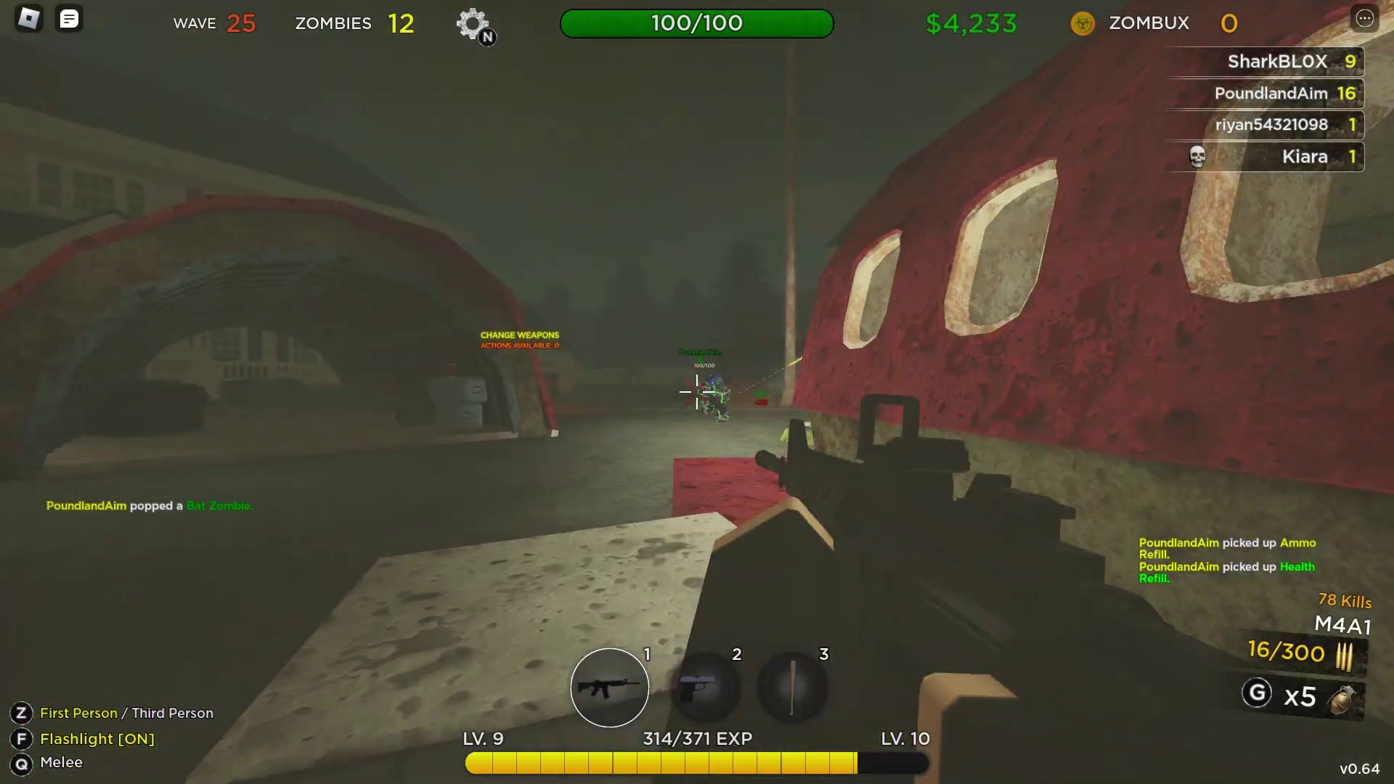
key(w)
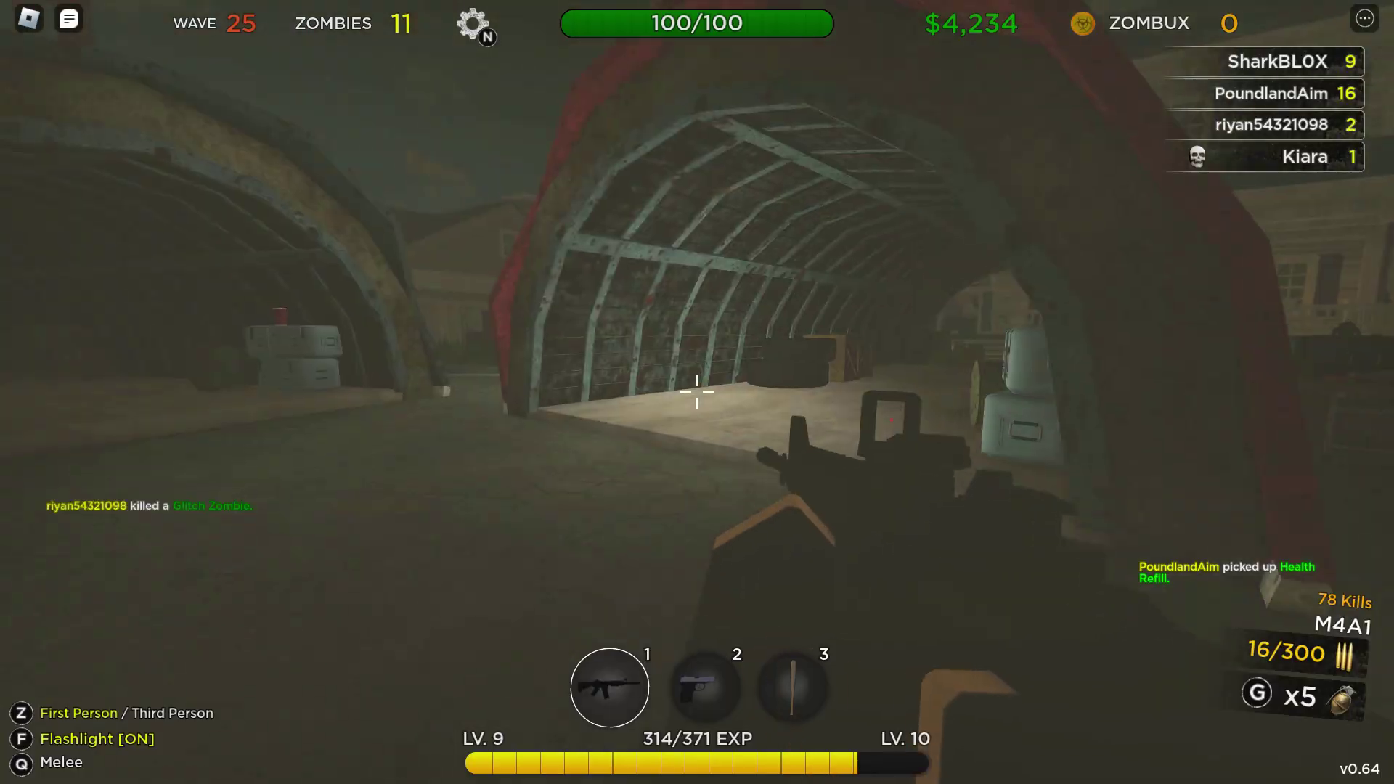
key(w)
right_click(697, 392)
click(697, 392)
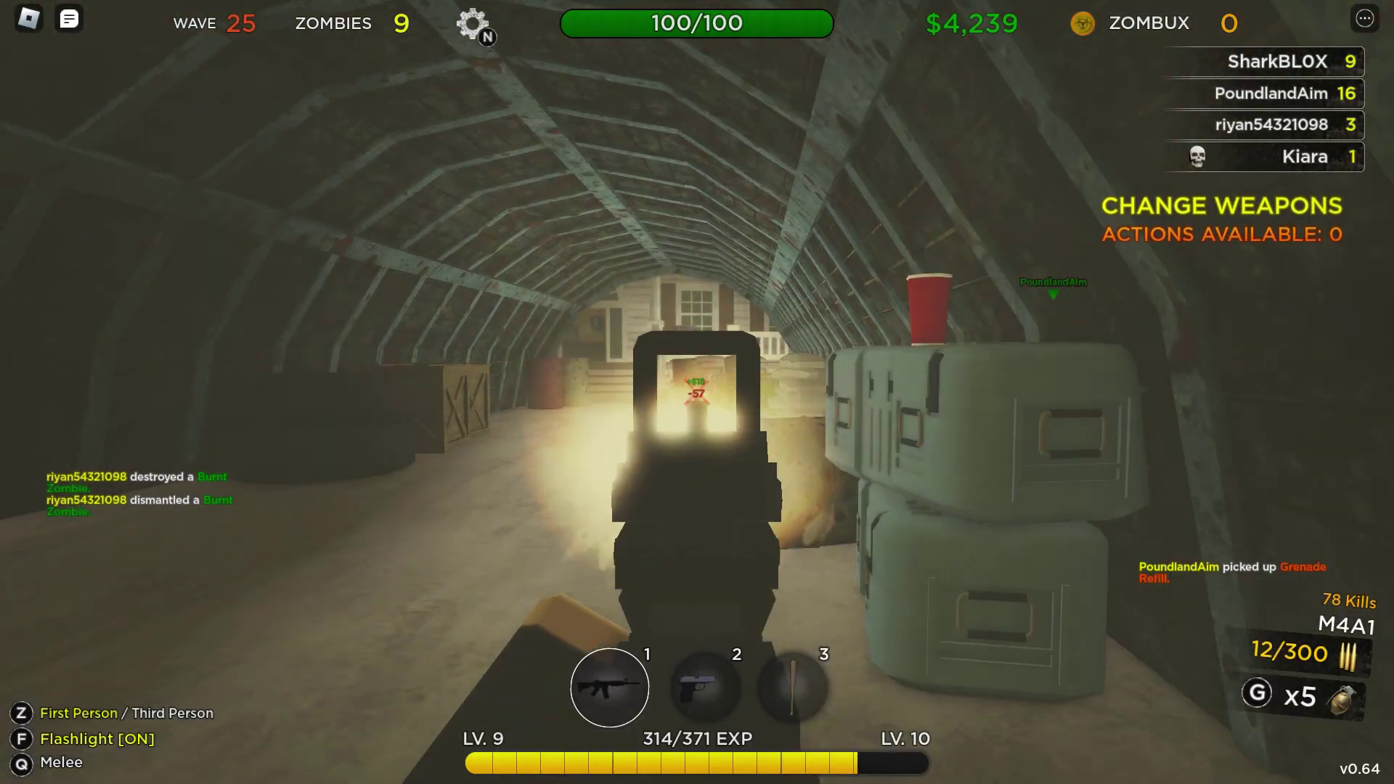
click(697, 392)
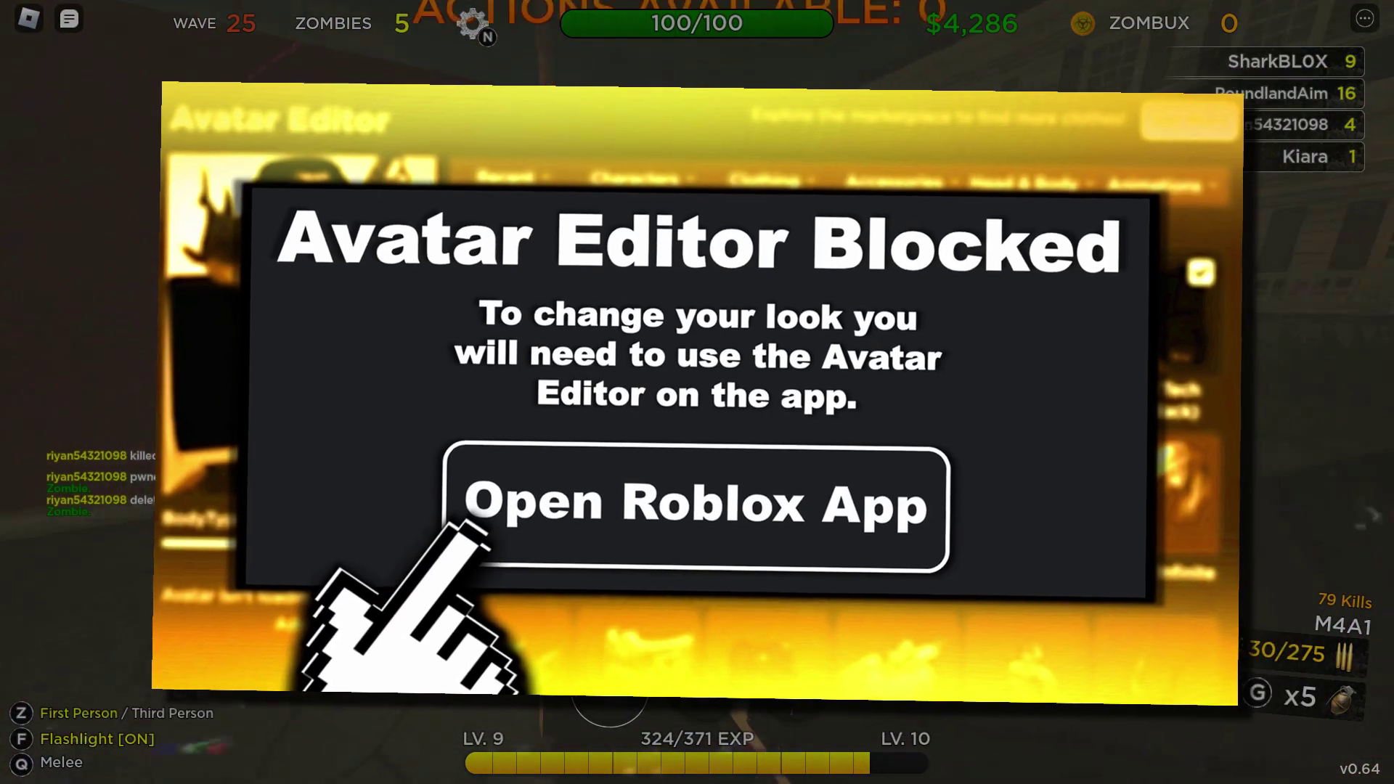
key(2)
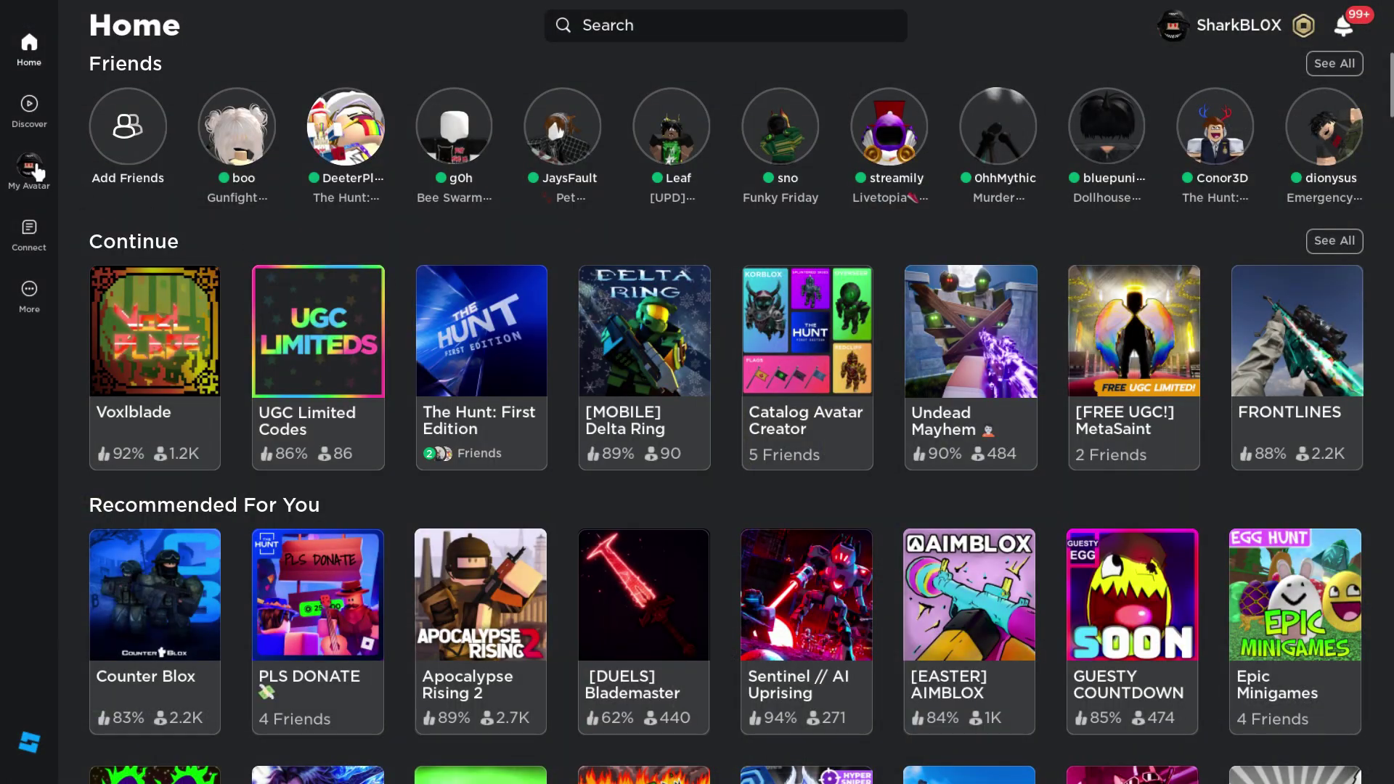
Open the avatar editor in the Roblox app and go from the marketplace to customizing the saved character creations.
click(29, 168)
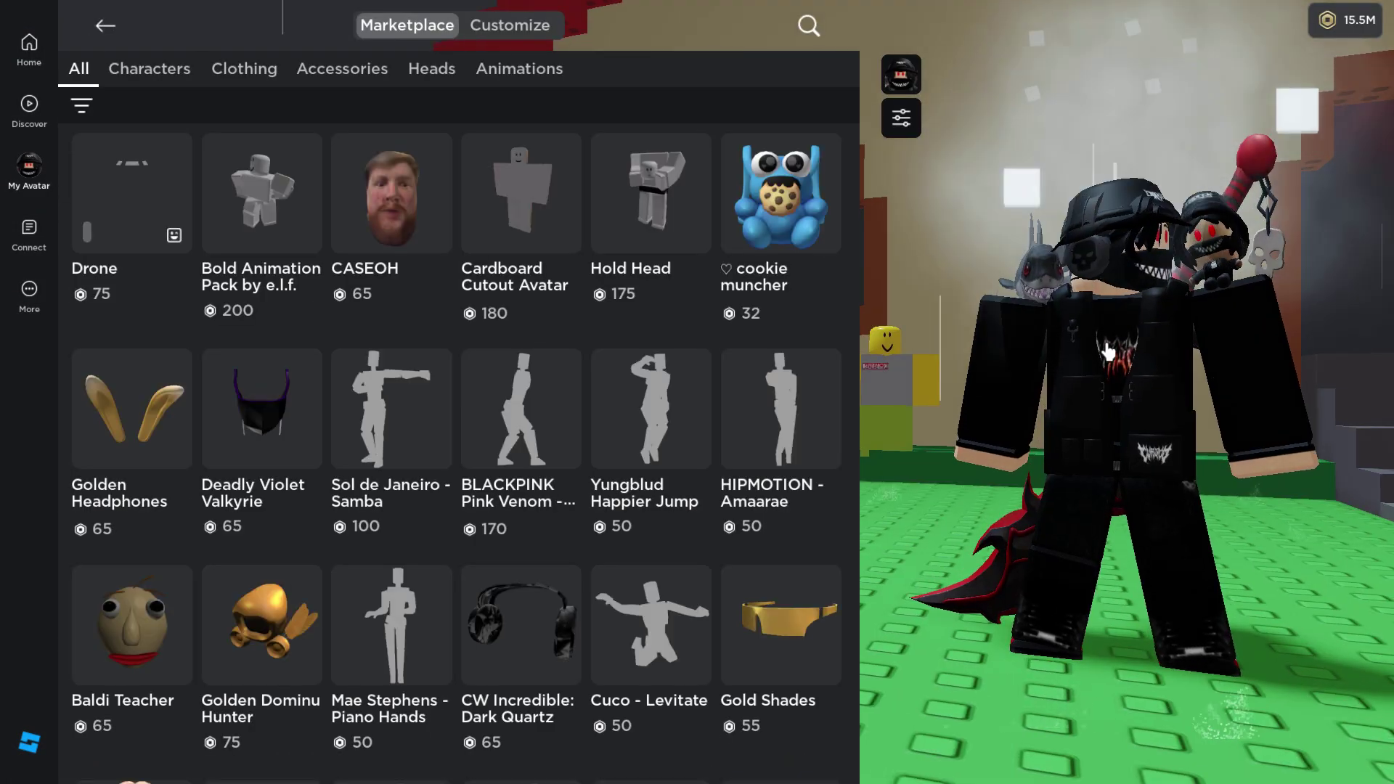
drag(1108, 352, 1159, 373)
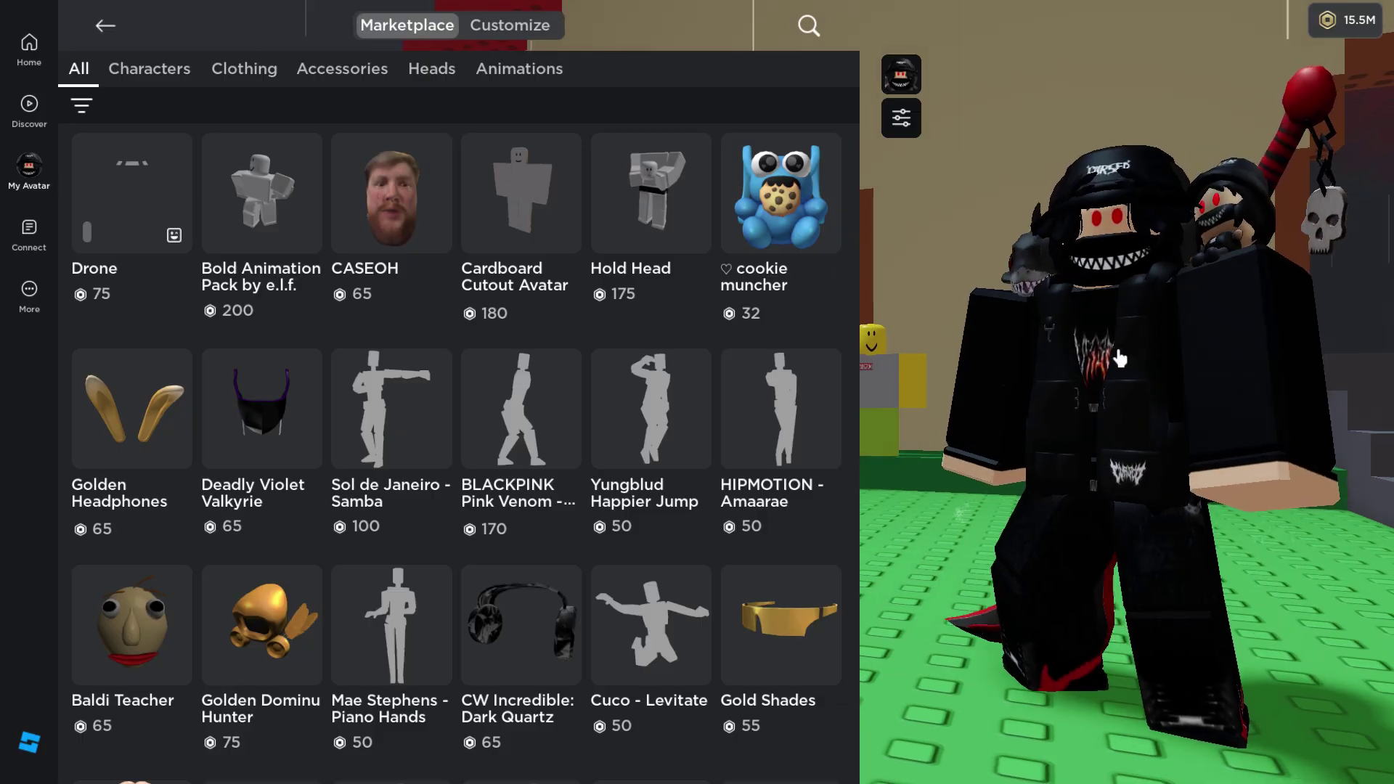
click(533, 24)
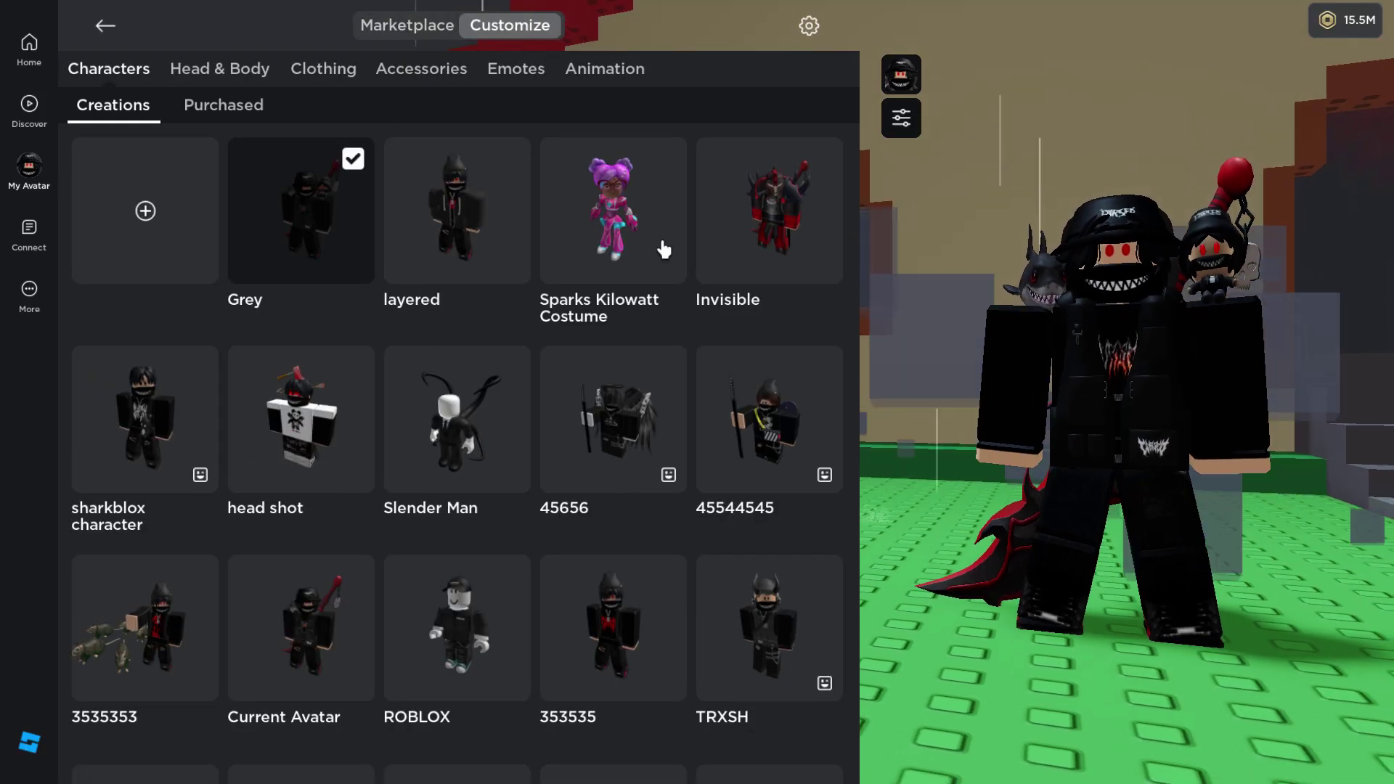
scroll(530, 297, down, 2)
scroll(530, 298, up, 2)
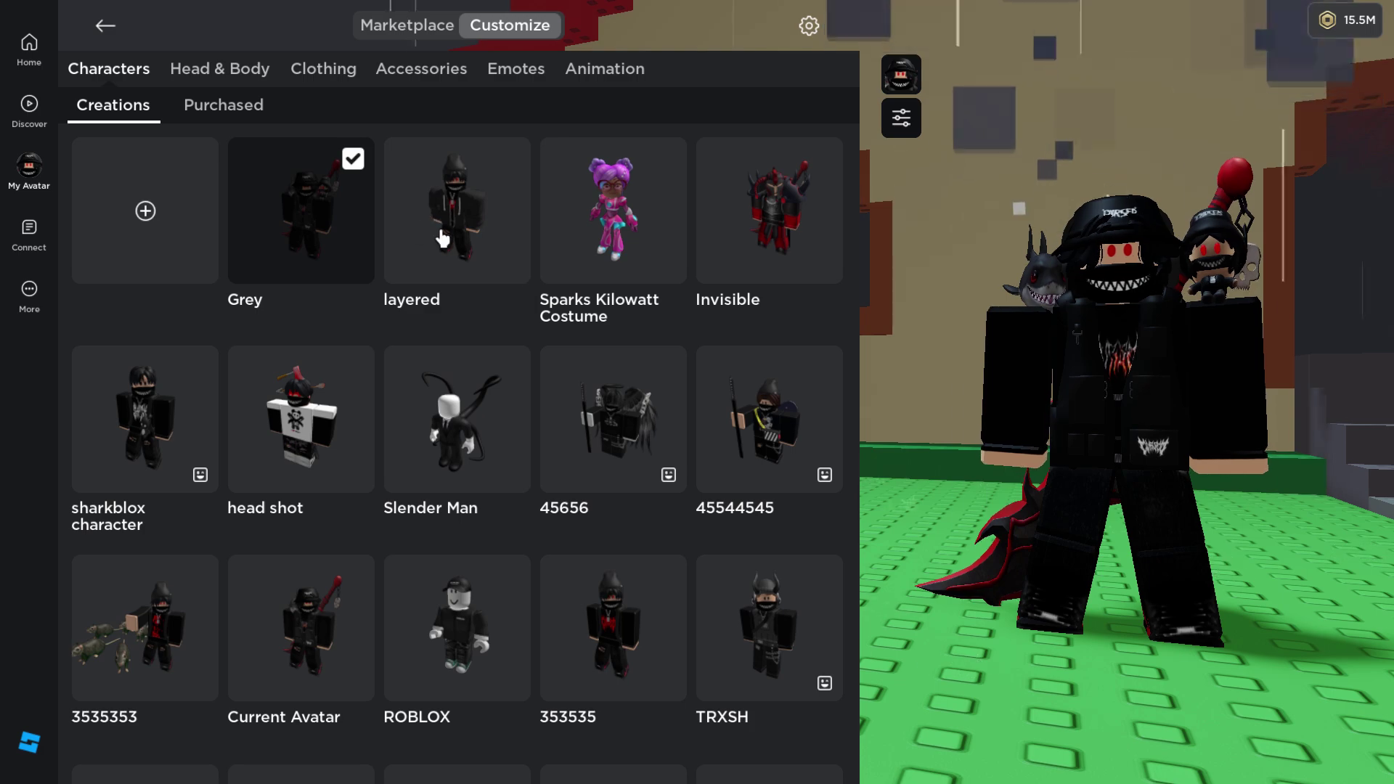
Try on the saved characters layered and Invisible, and return the avatar to the Grey character.
click(352, 217)
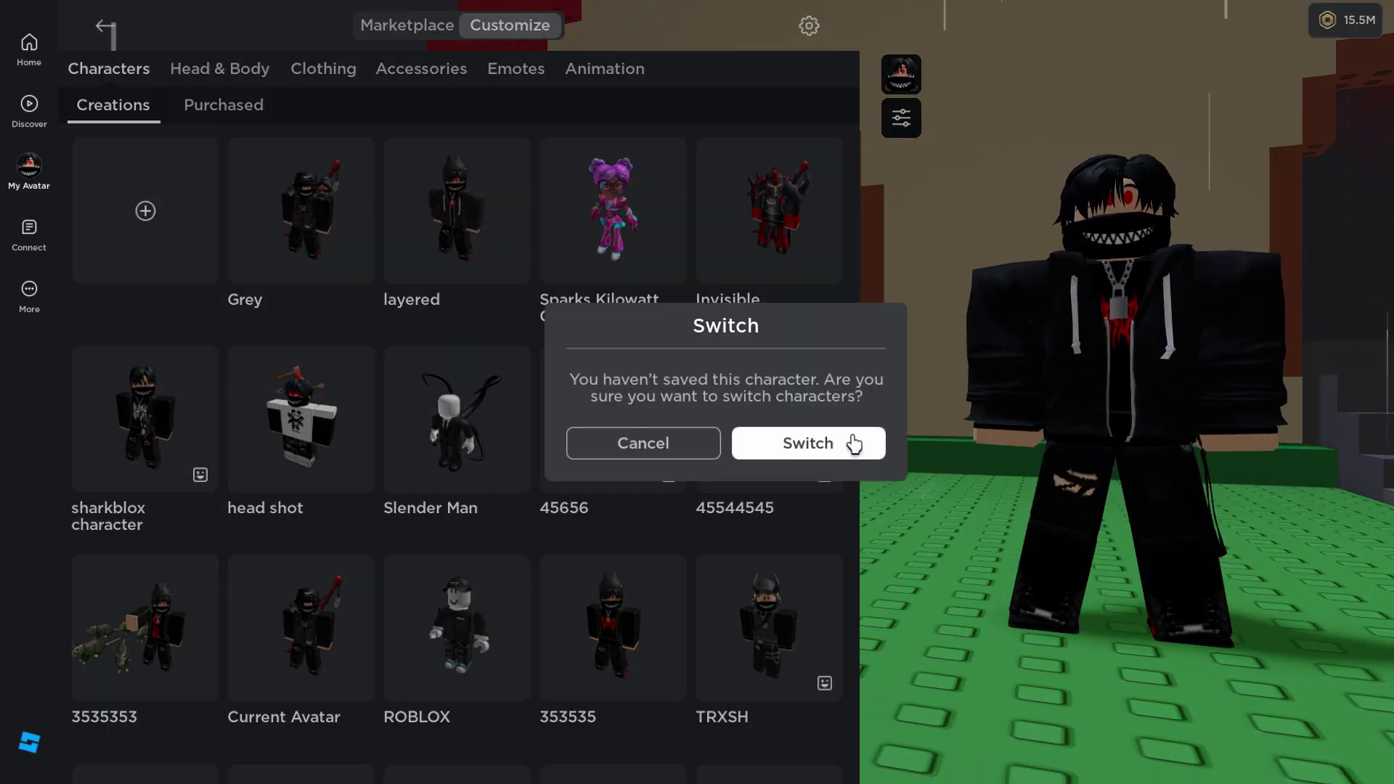
click(854, 442)
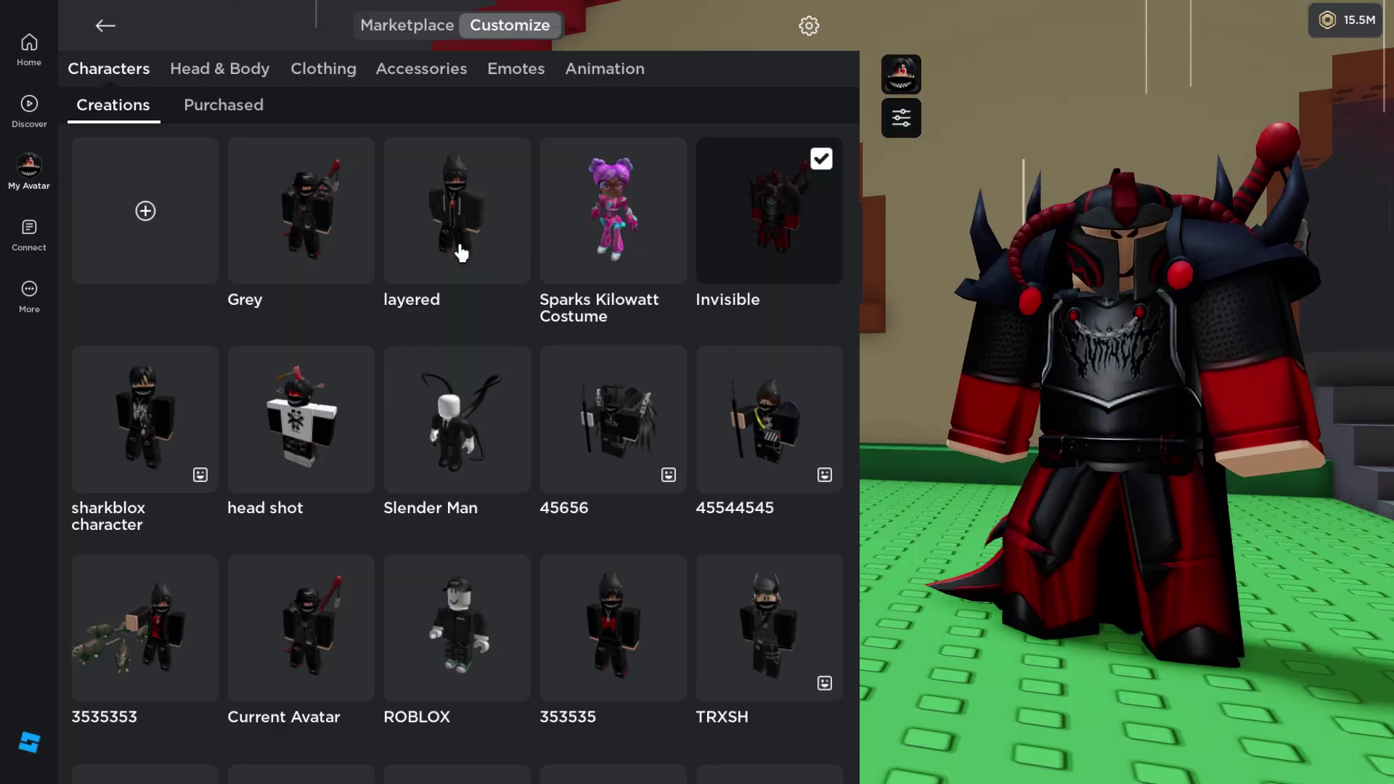
click(329, 214)
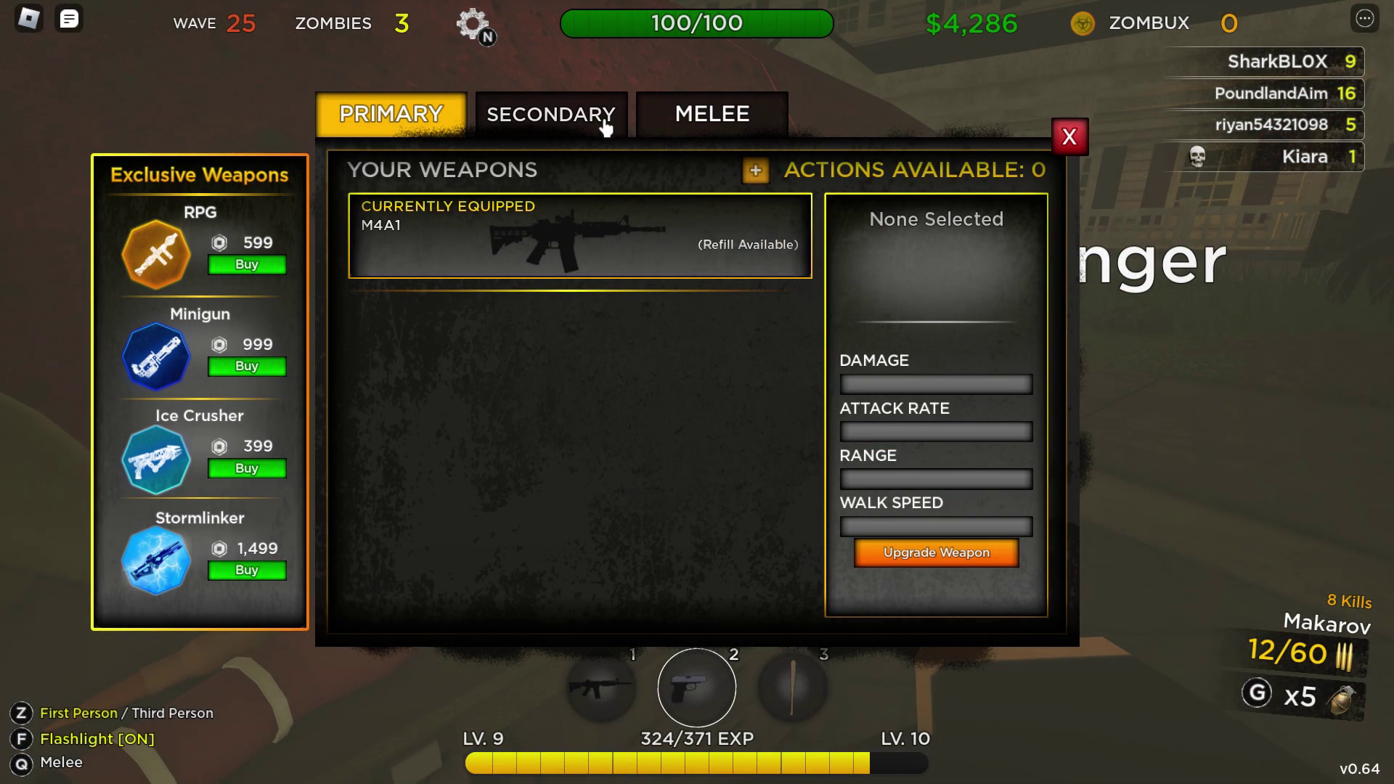
click(596, 124)
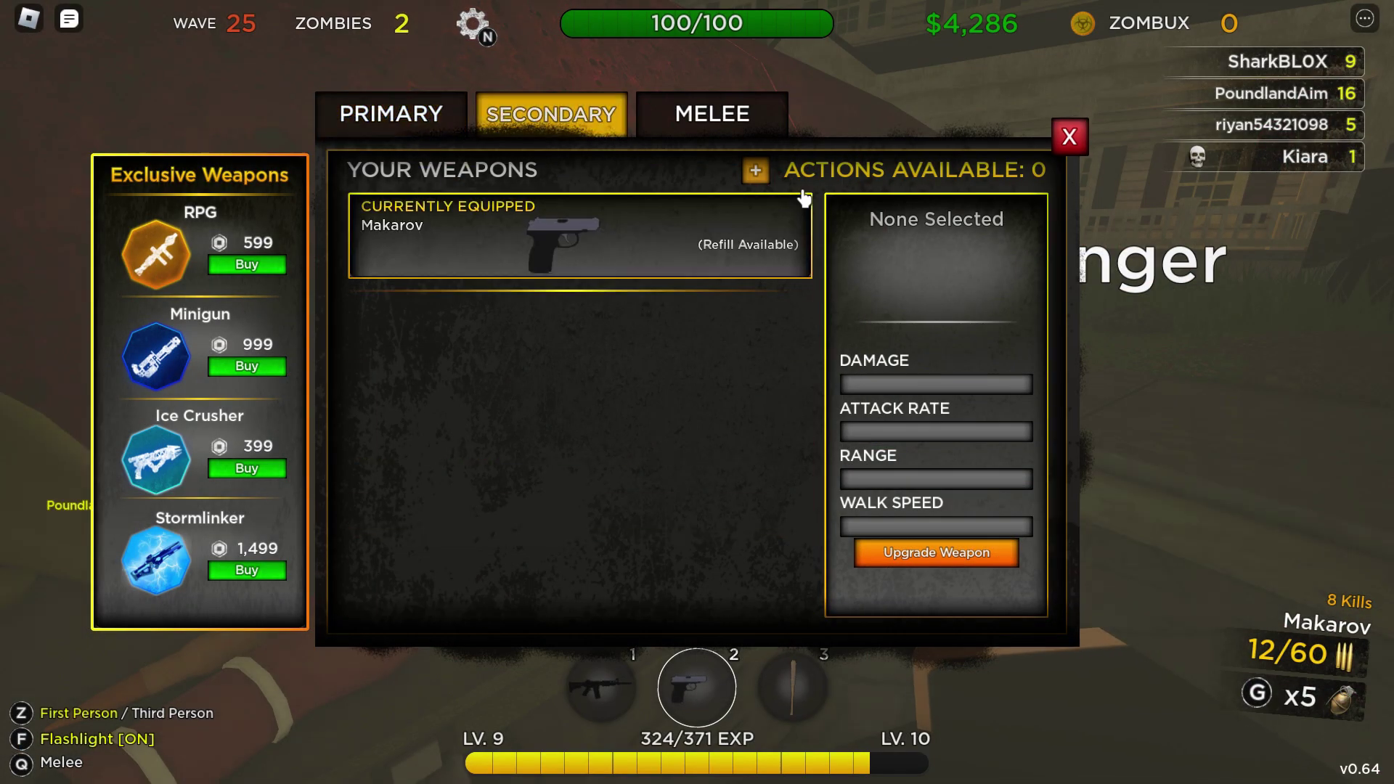
click(1067, 133)
key(w)
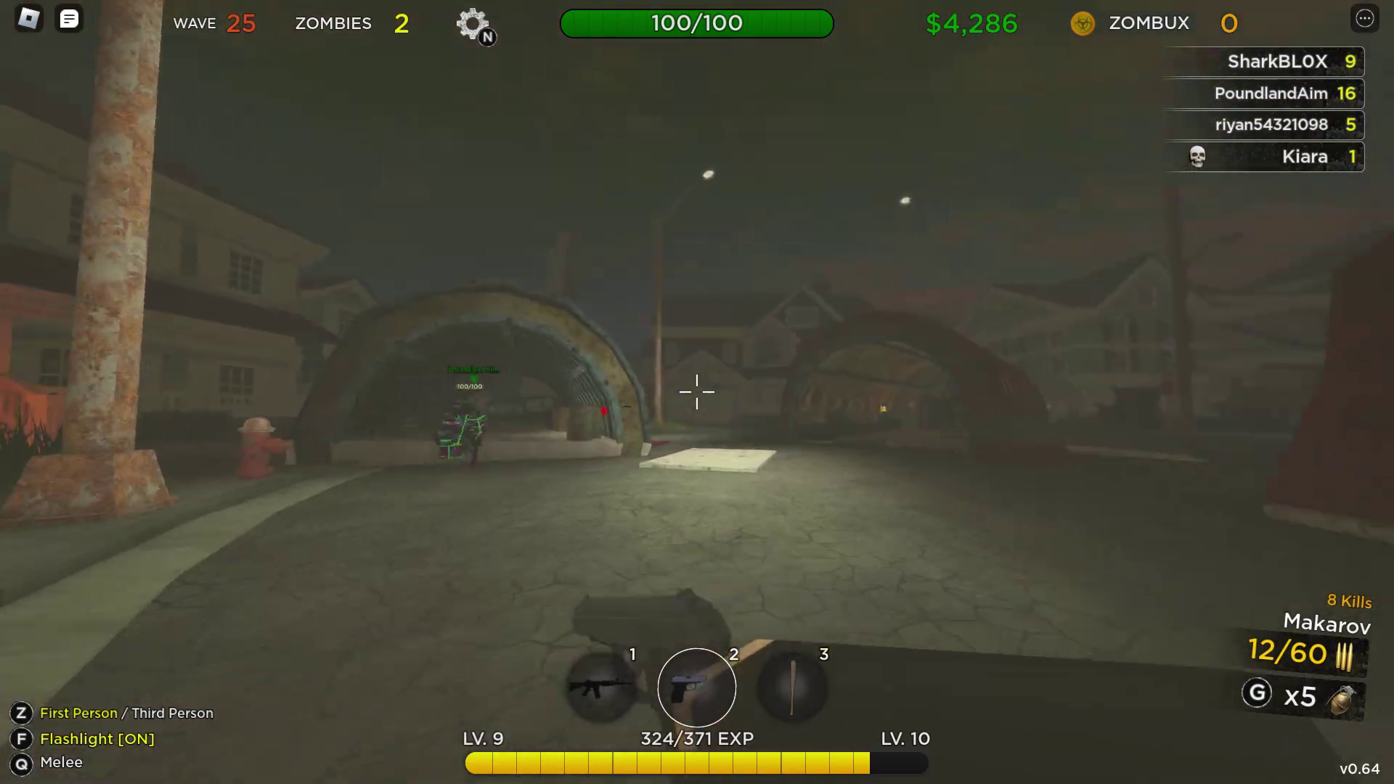
key(w)
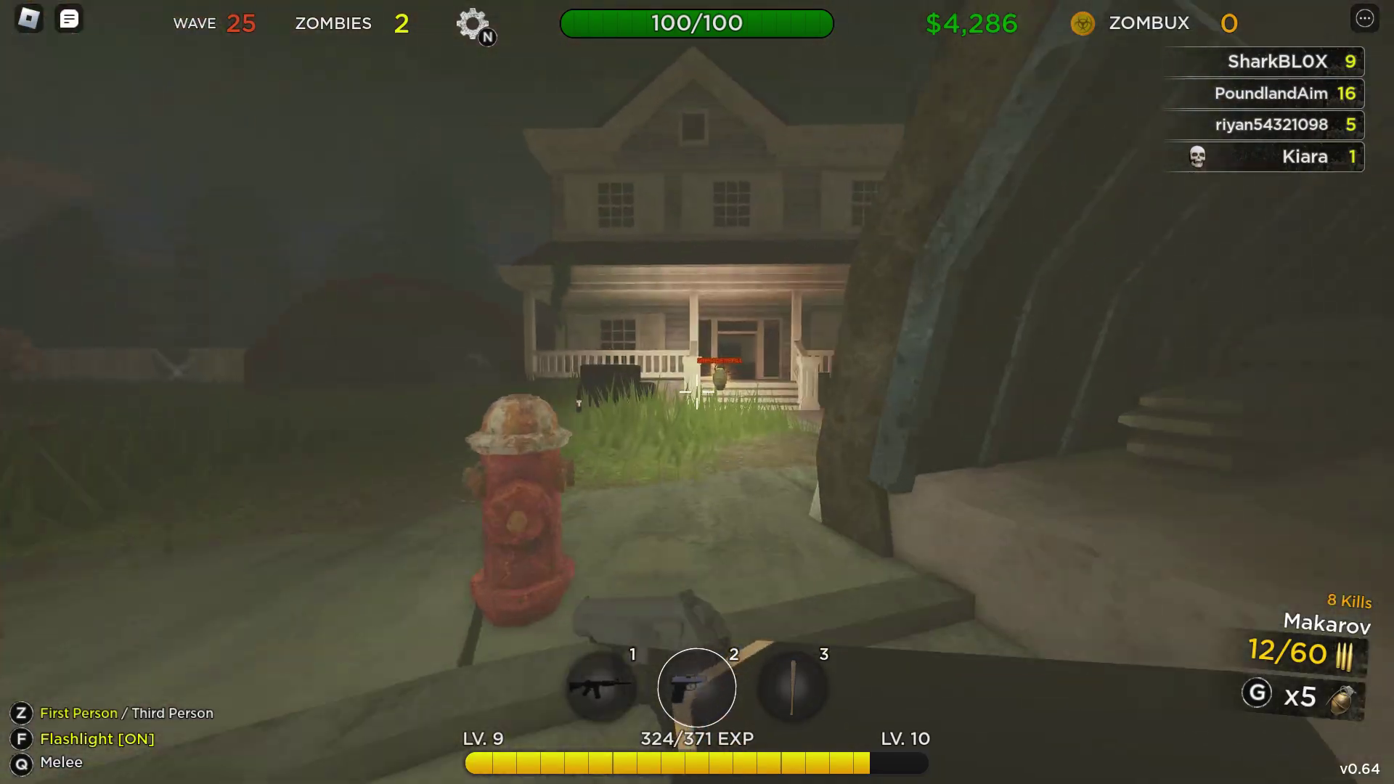
key(w)
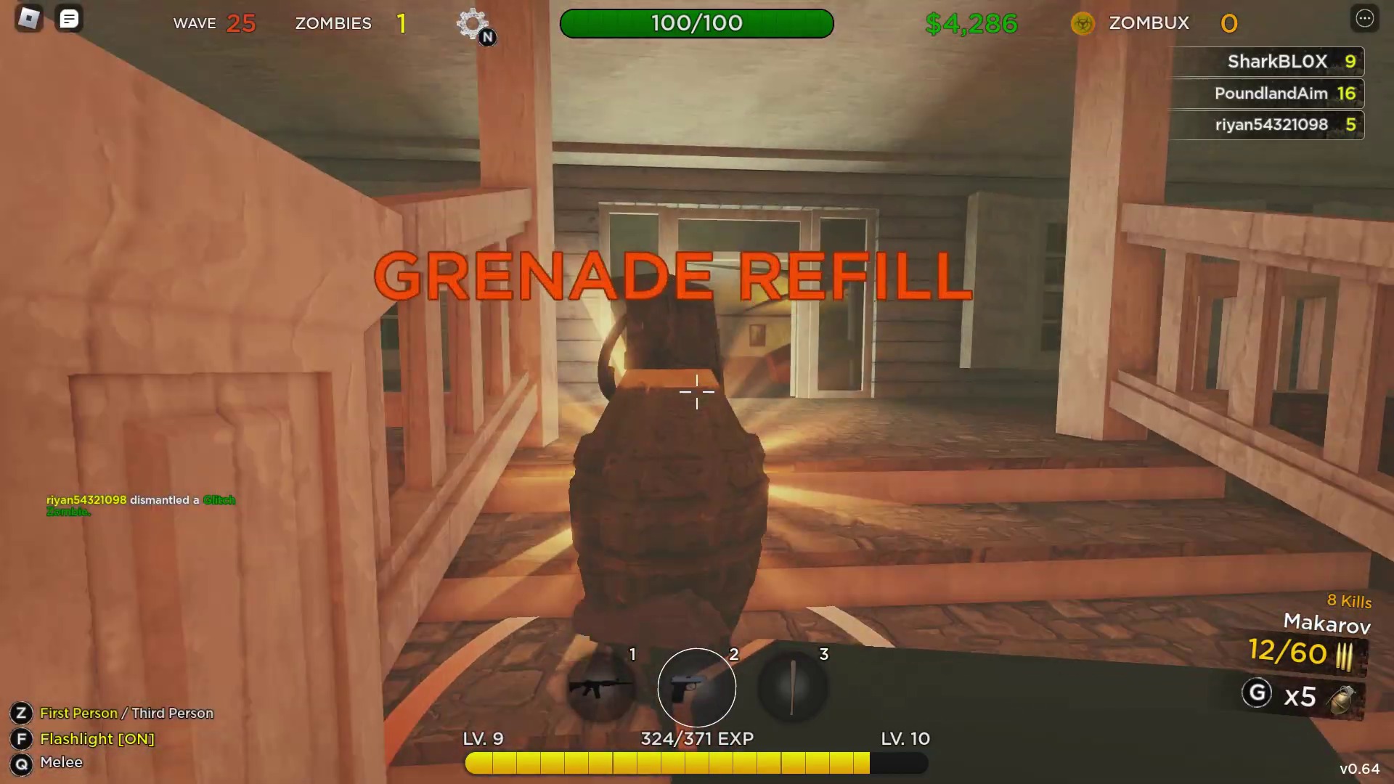
key(w)
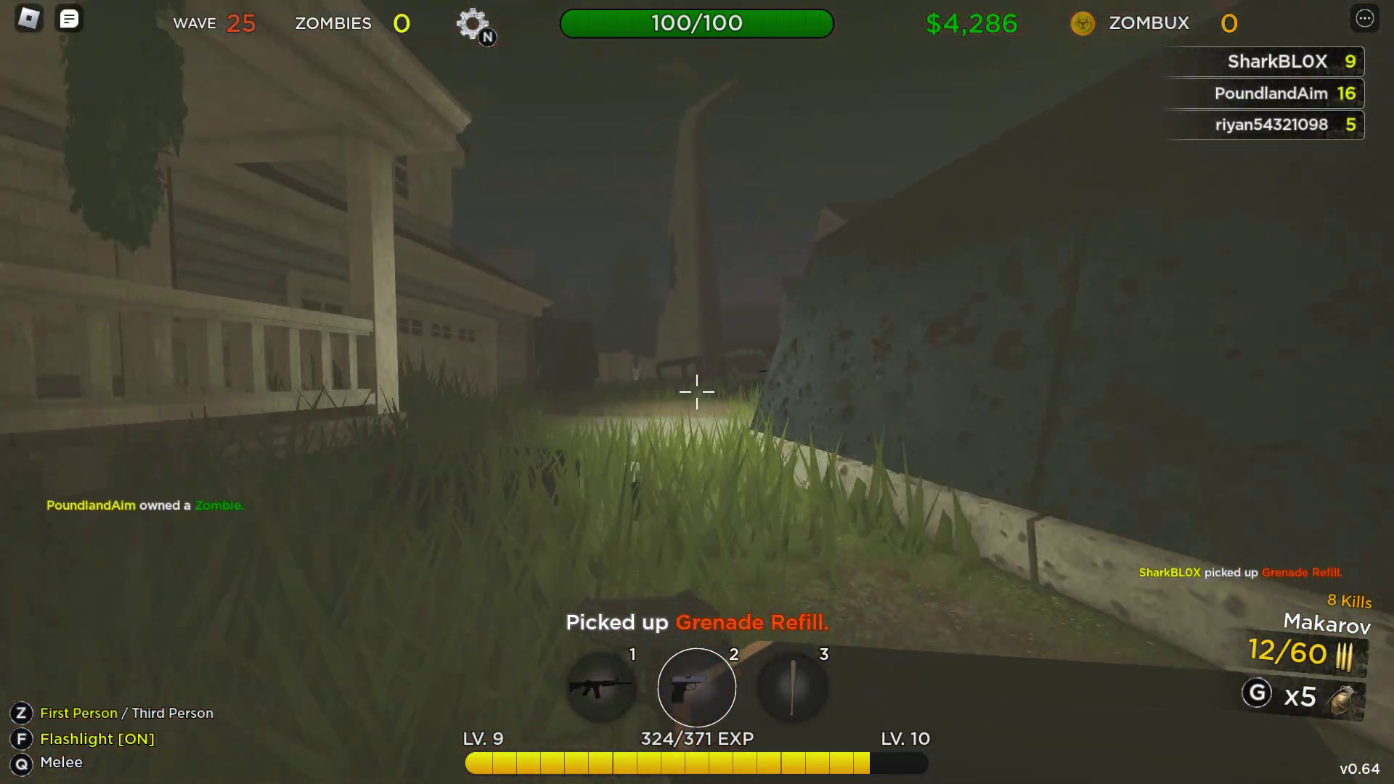
key(w)
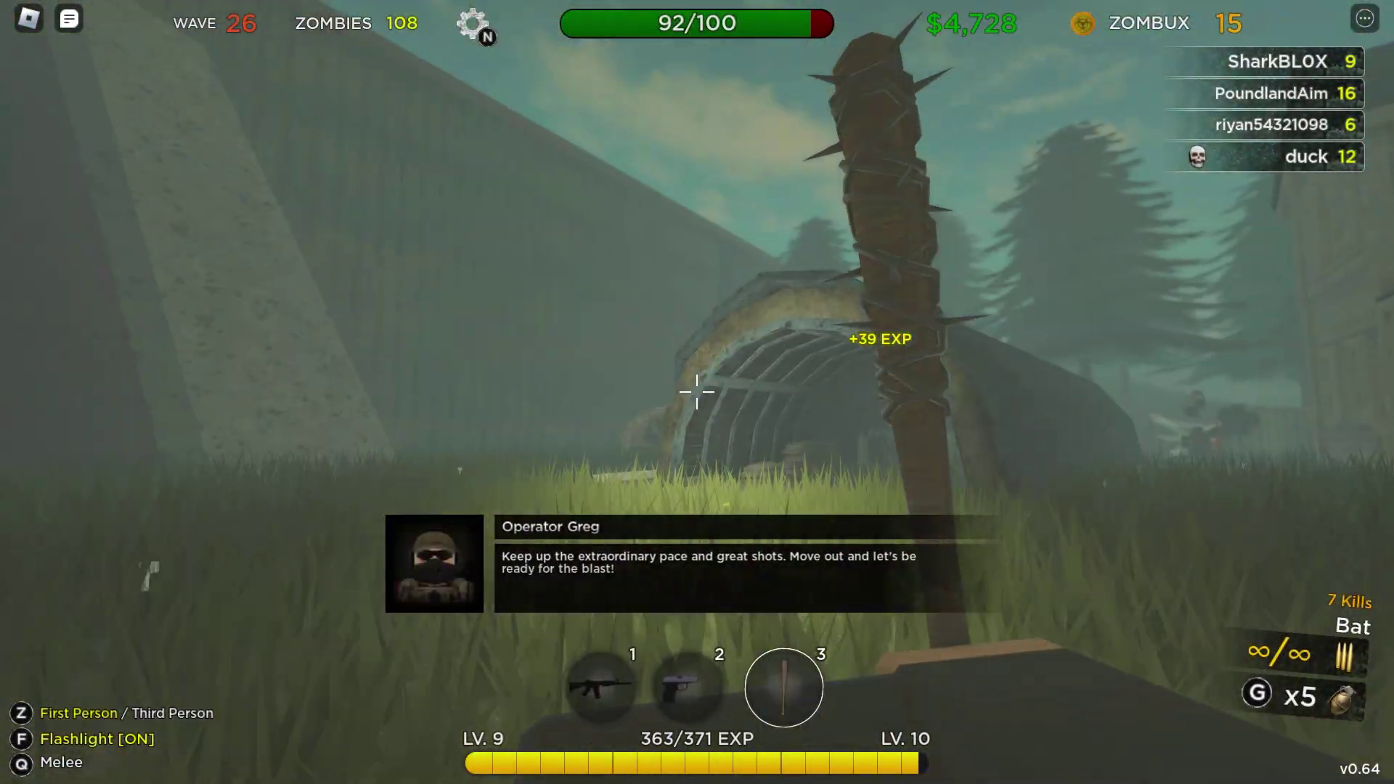
key(1)
key(w)
right_click(697, 392)
click(697, 392)
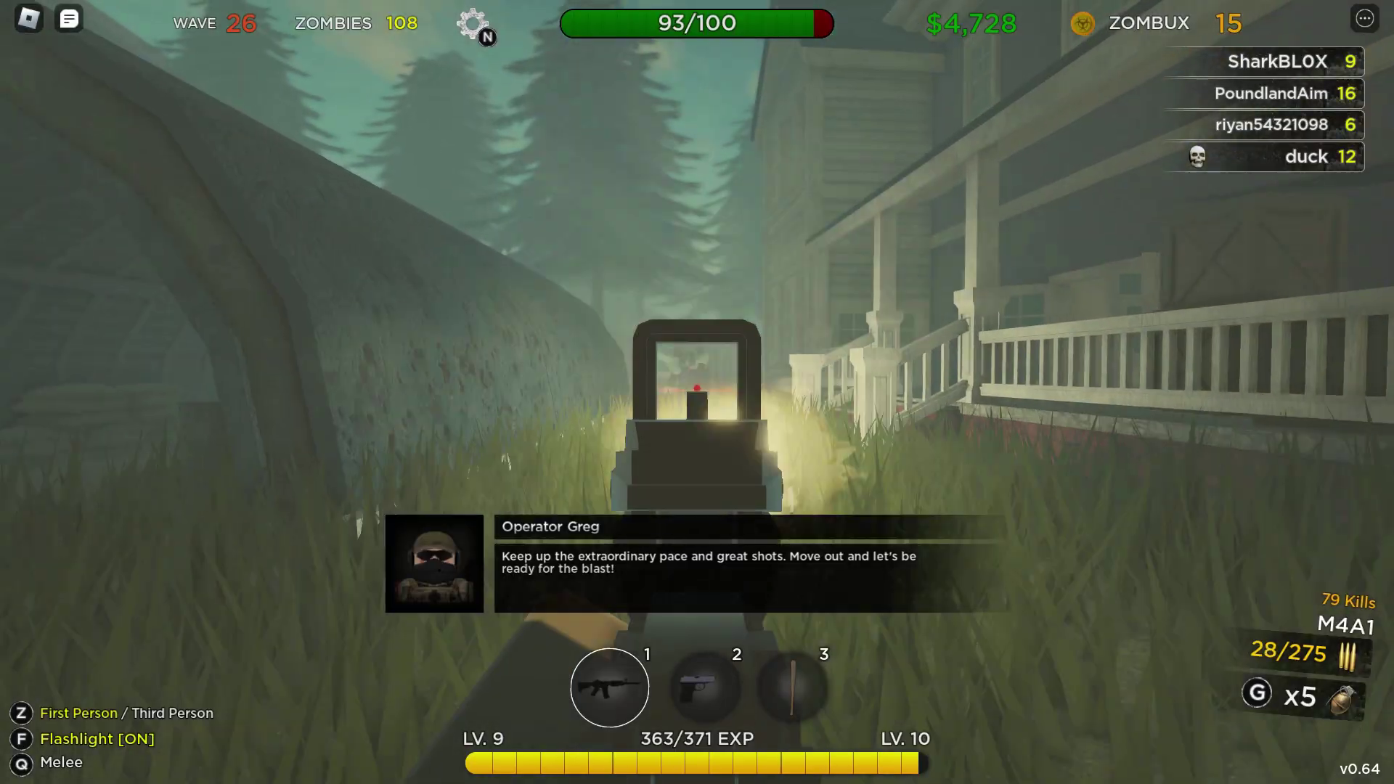
drag(697, 392, 697, 392)
key(r)
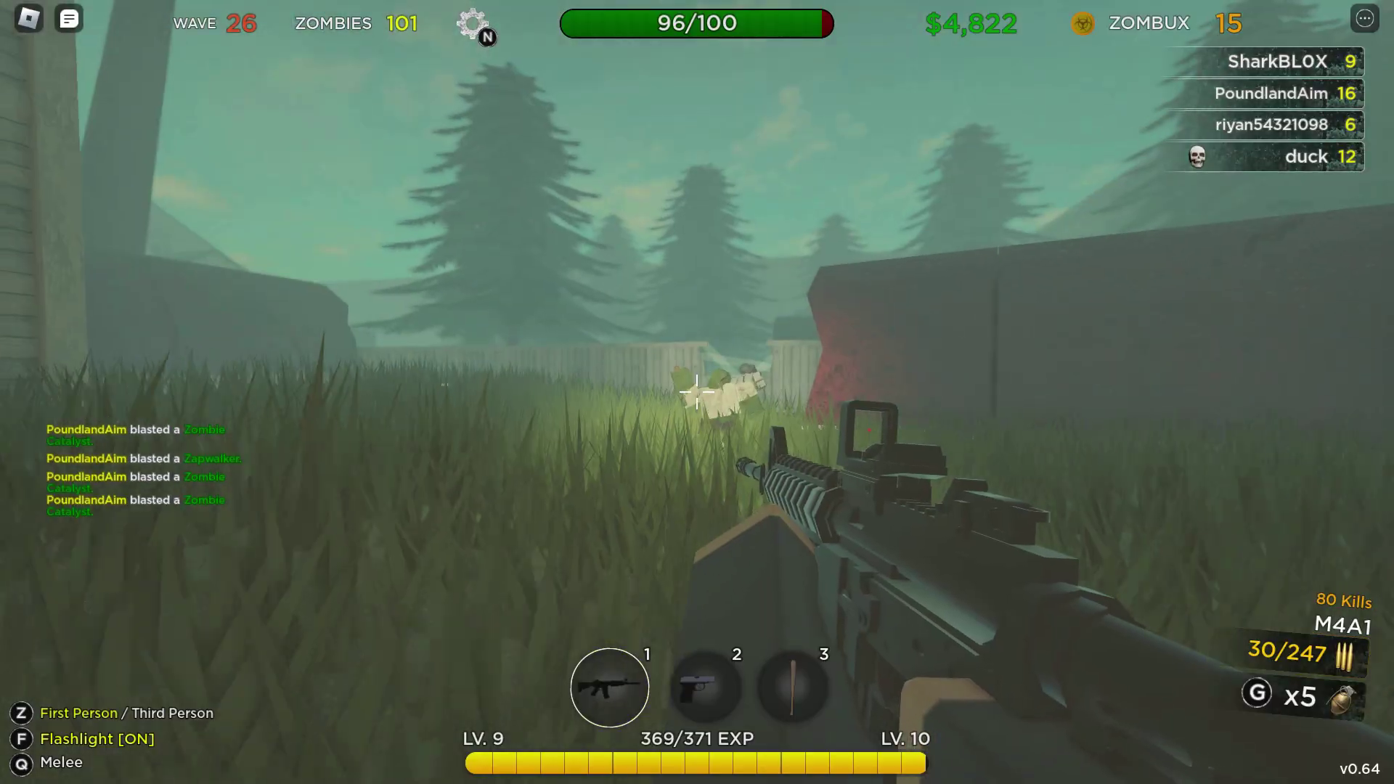
right_click(697, 392)
click(697, 392)
drag(697, 392, 697, 392)
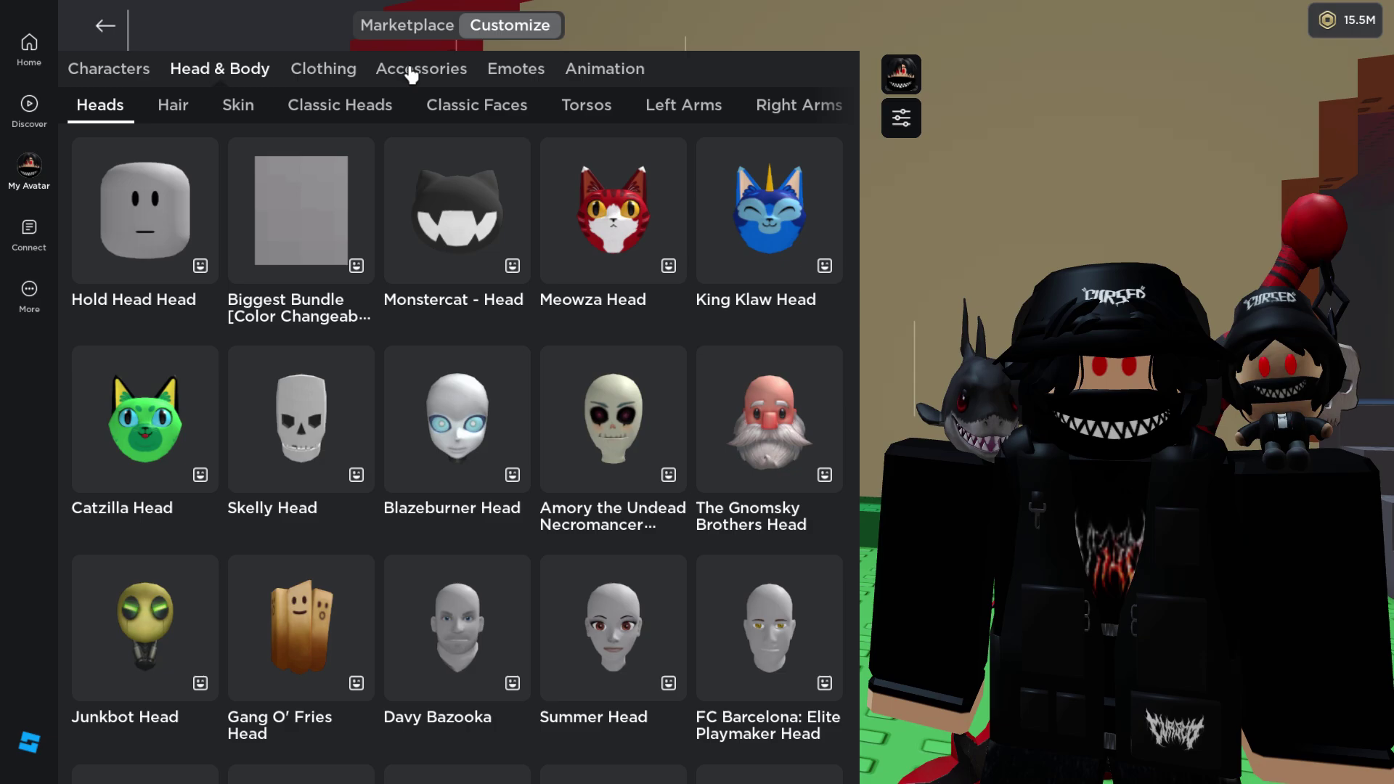
Show the Accessories category of the avatar's customization options.
click(410, 72)
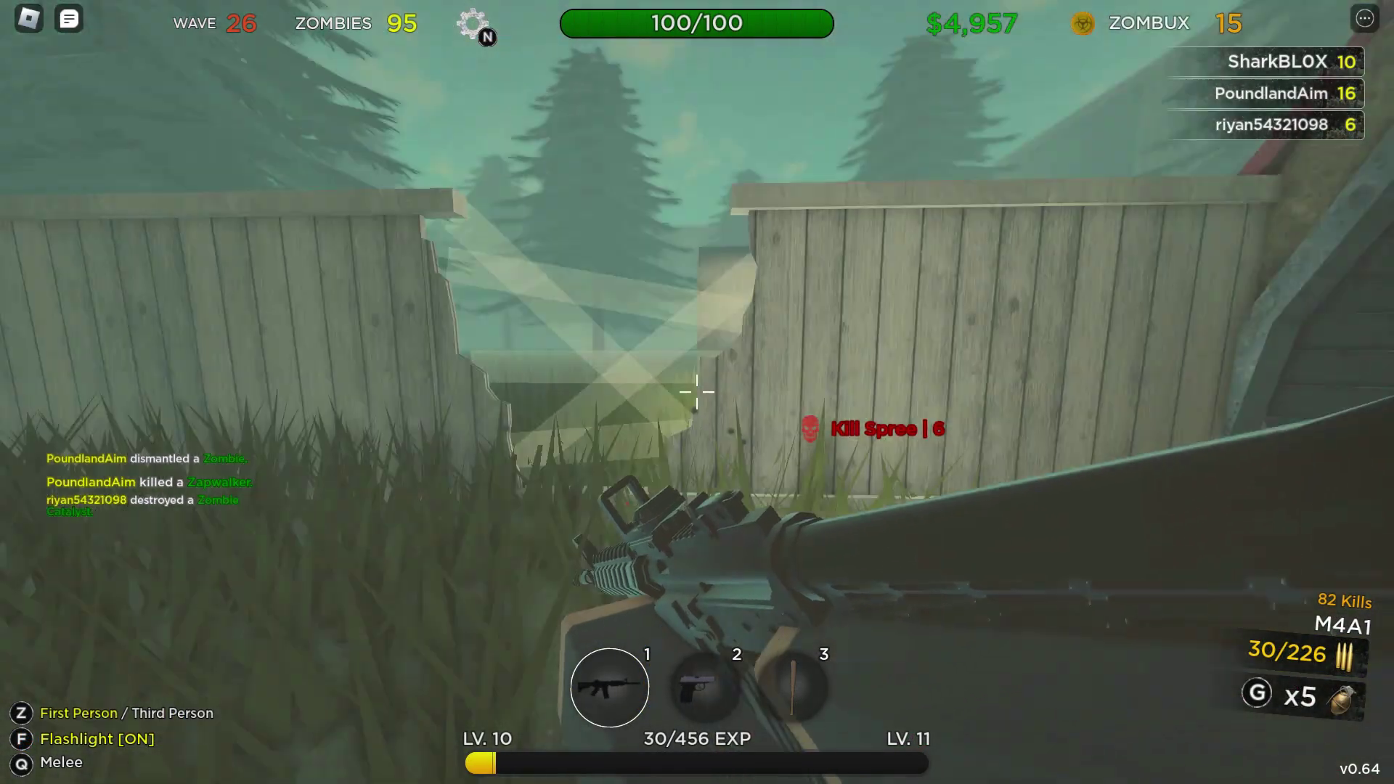
key(e)
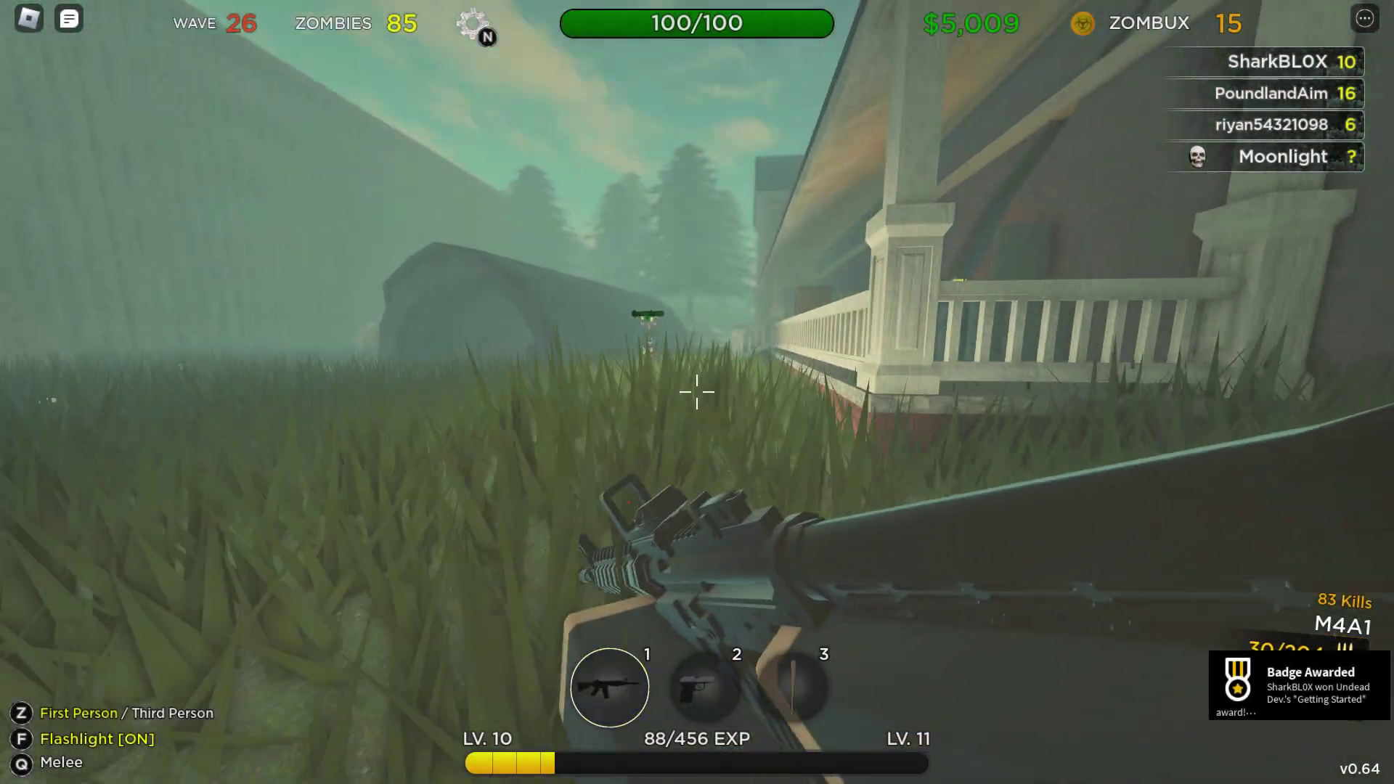
key(w)
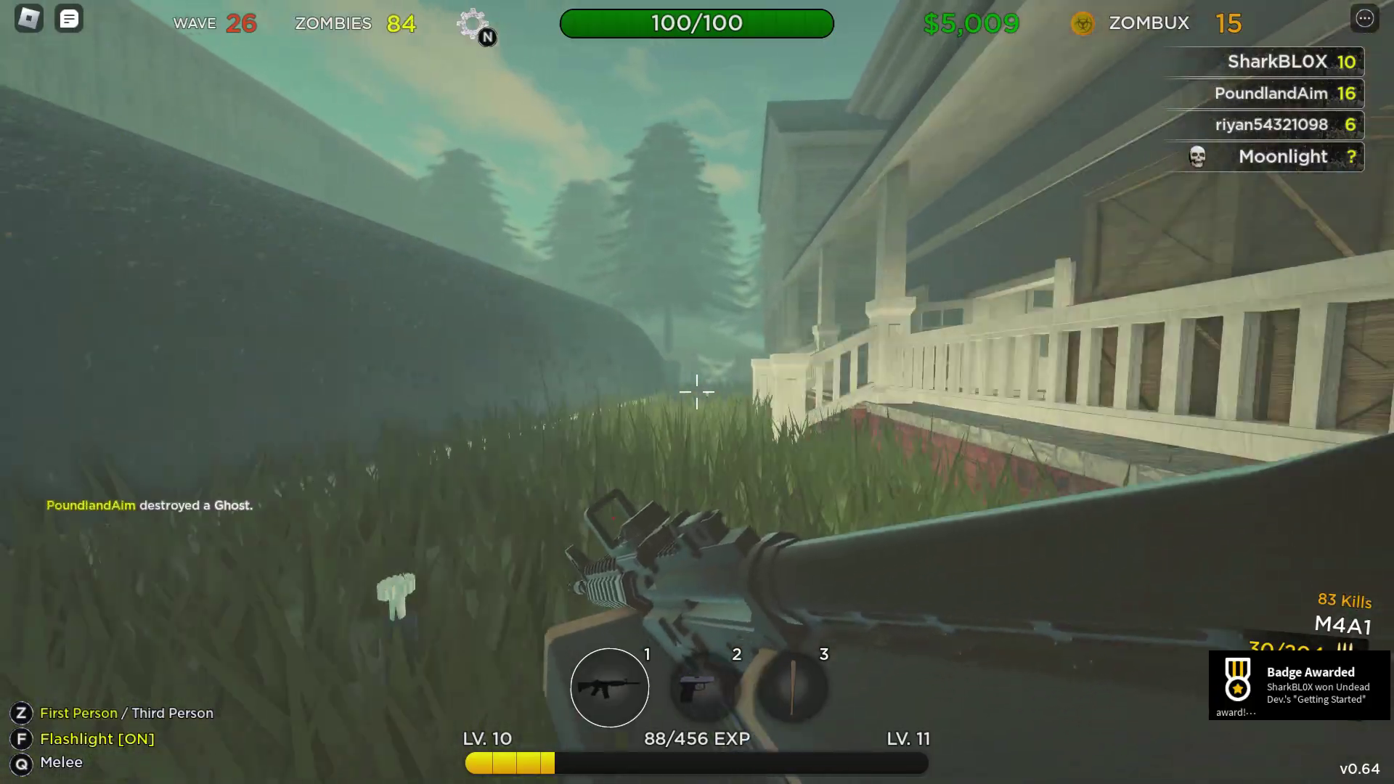
key(w)
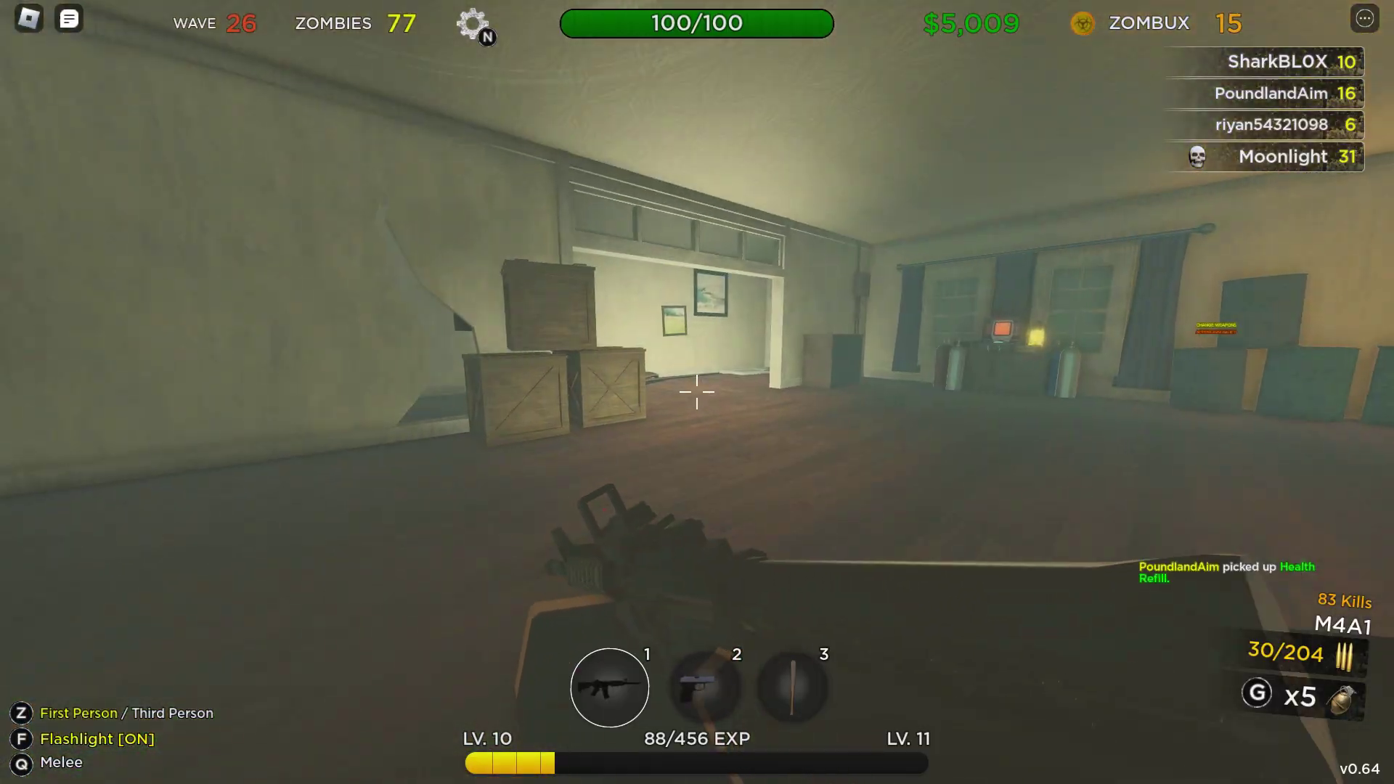
key(2)
key(1)
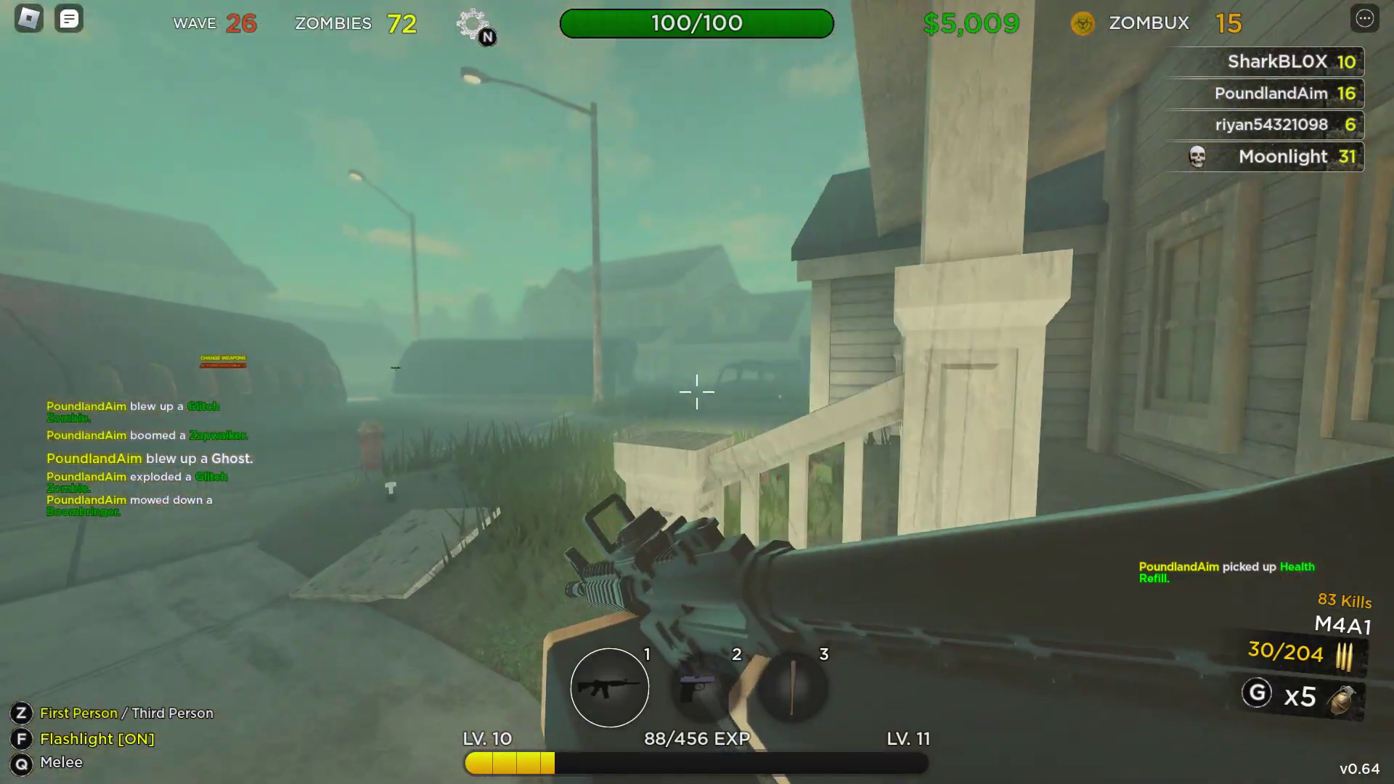
click(697, 392)
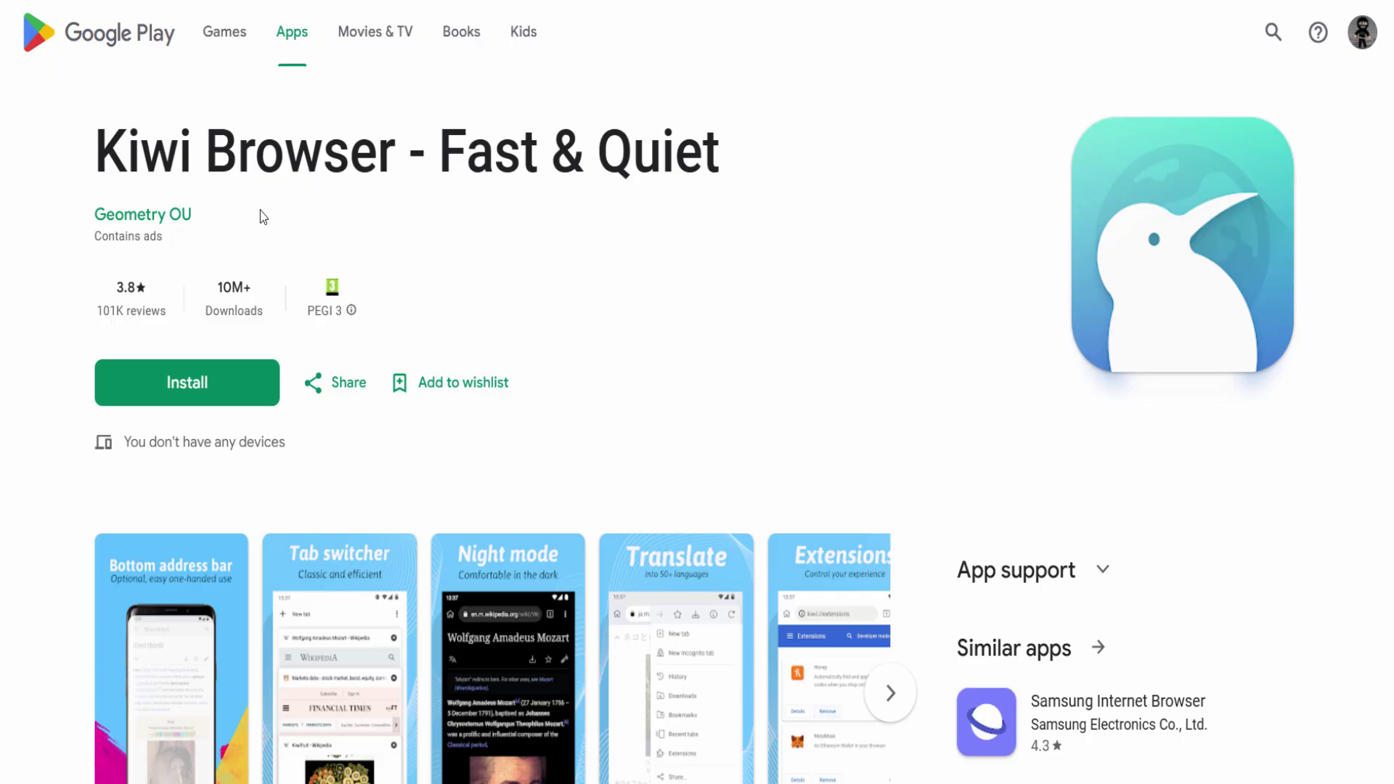
Examine the Kiwi Browser page on Google Play, including its description and the further preview images.
scroll(308, 247, down, 3)
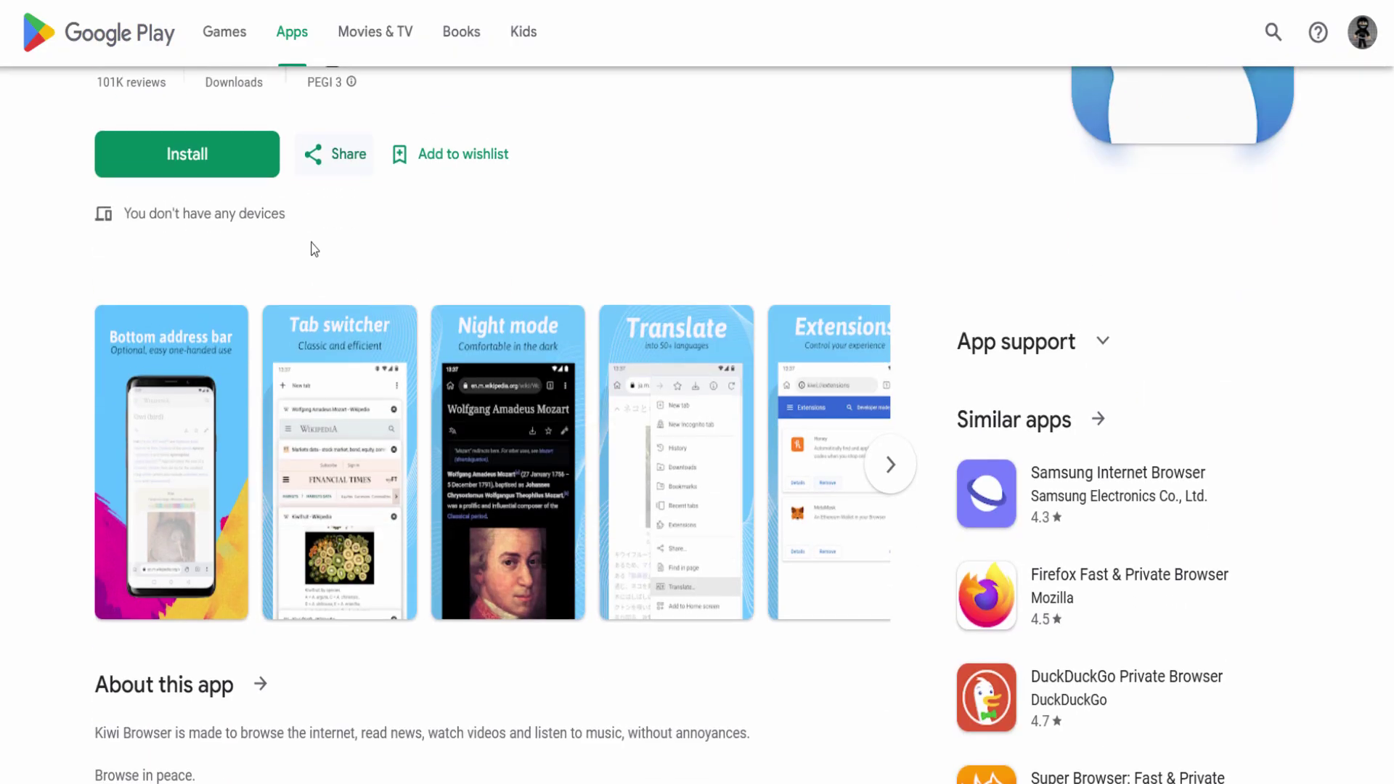
scroll(324, 251, down, 2)
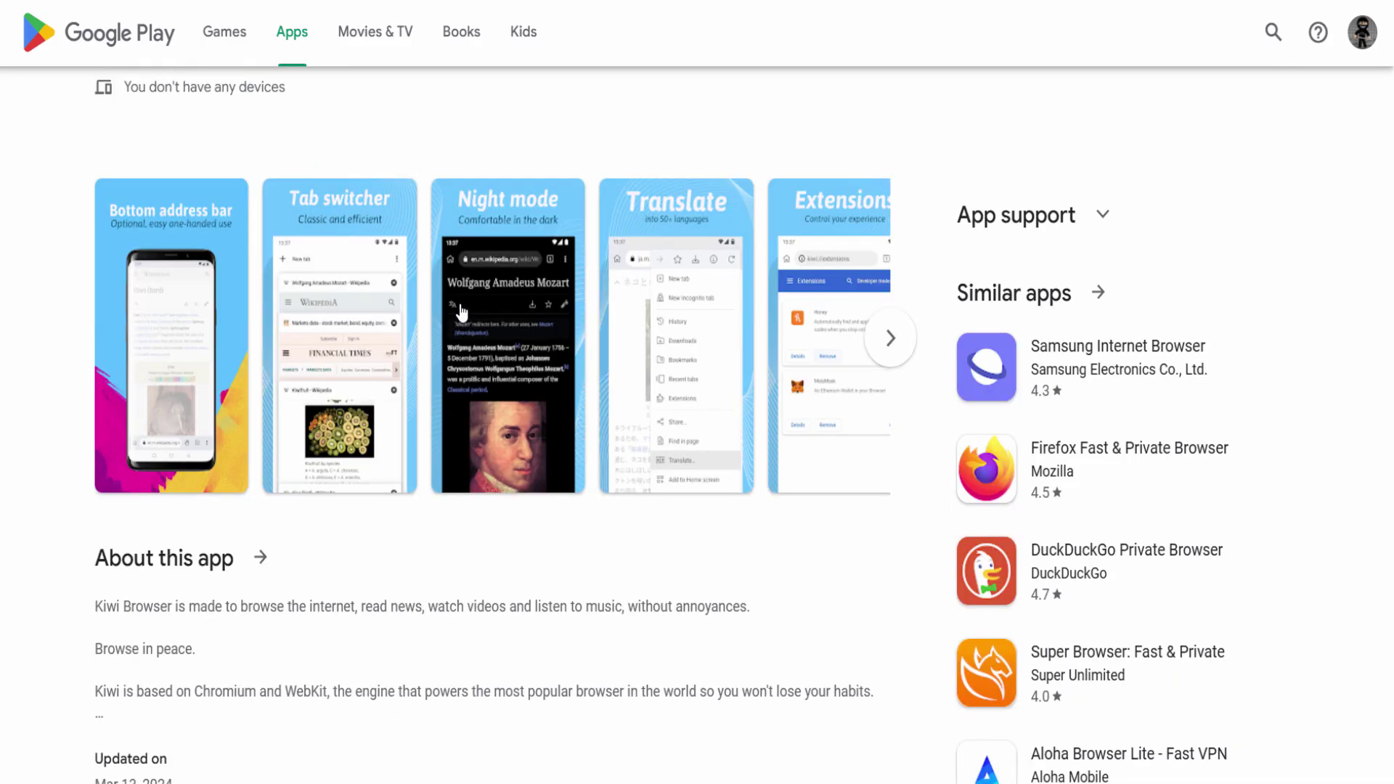
click(890, 338)
click(890, 339)
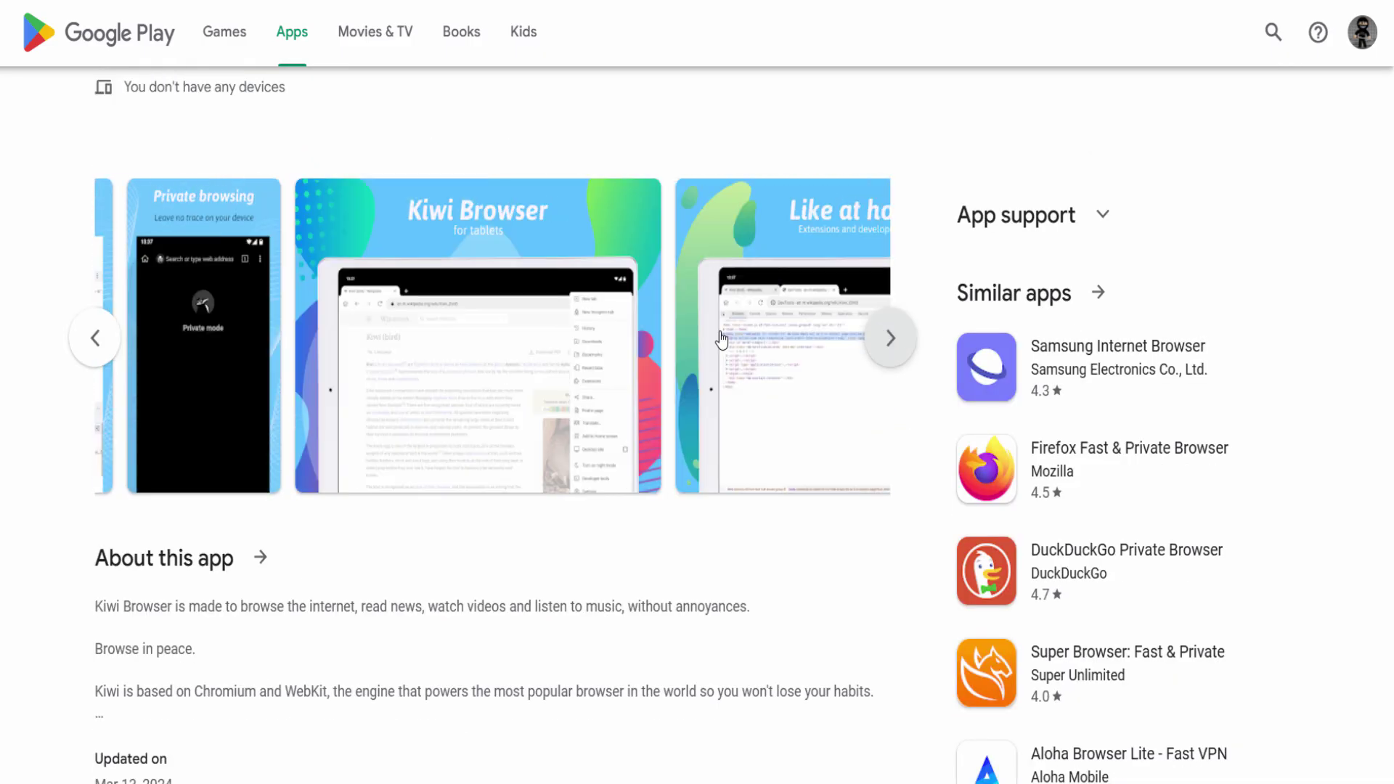
Look back through the Kiwi Browser preview images and check the data safety and ratings sections of its store page.
click(92, 347)
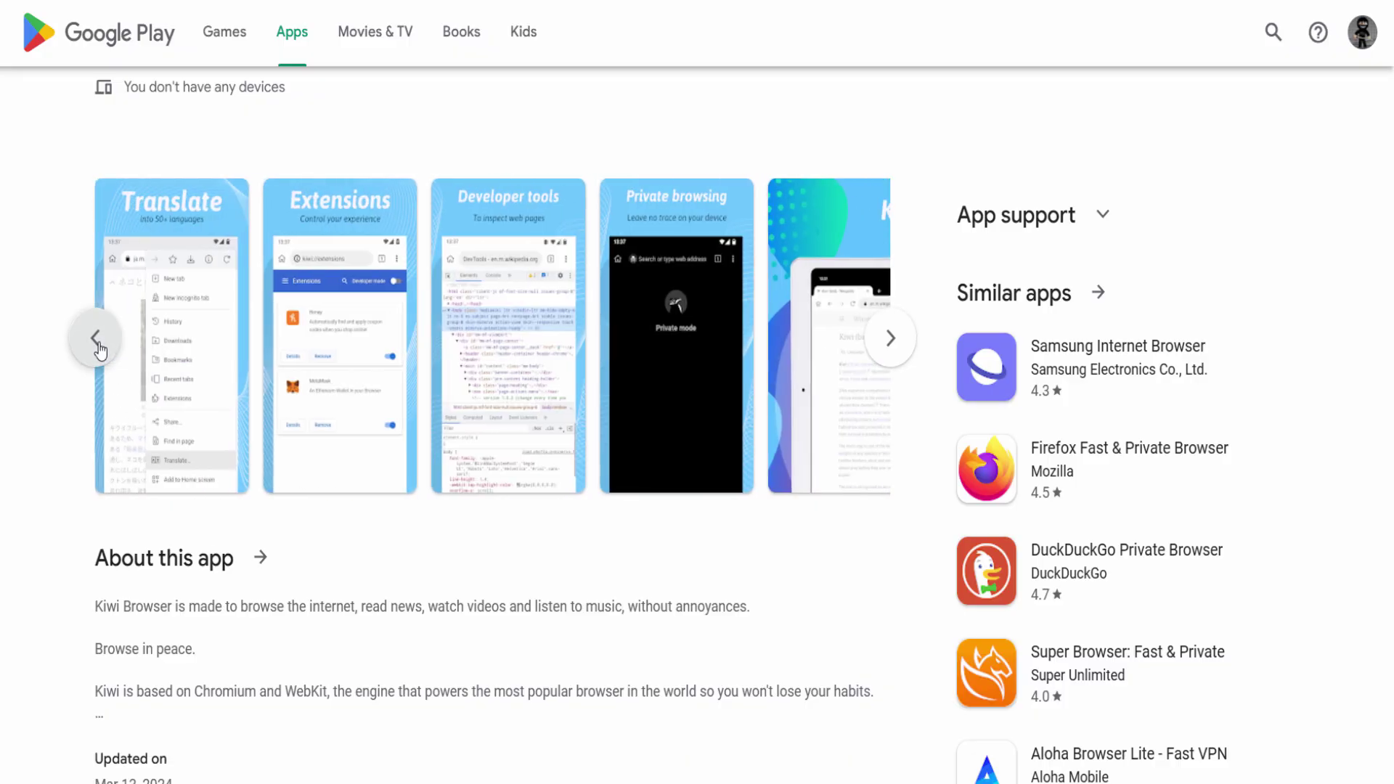
click(95, 347)
click(99, 349)
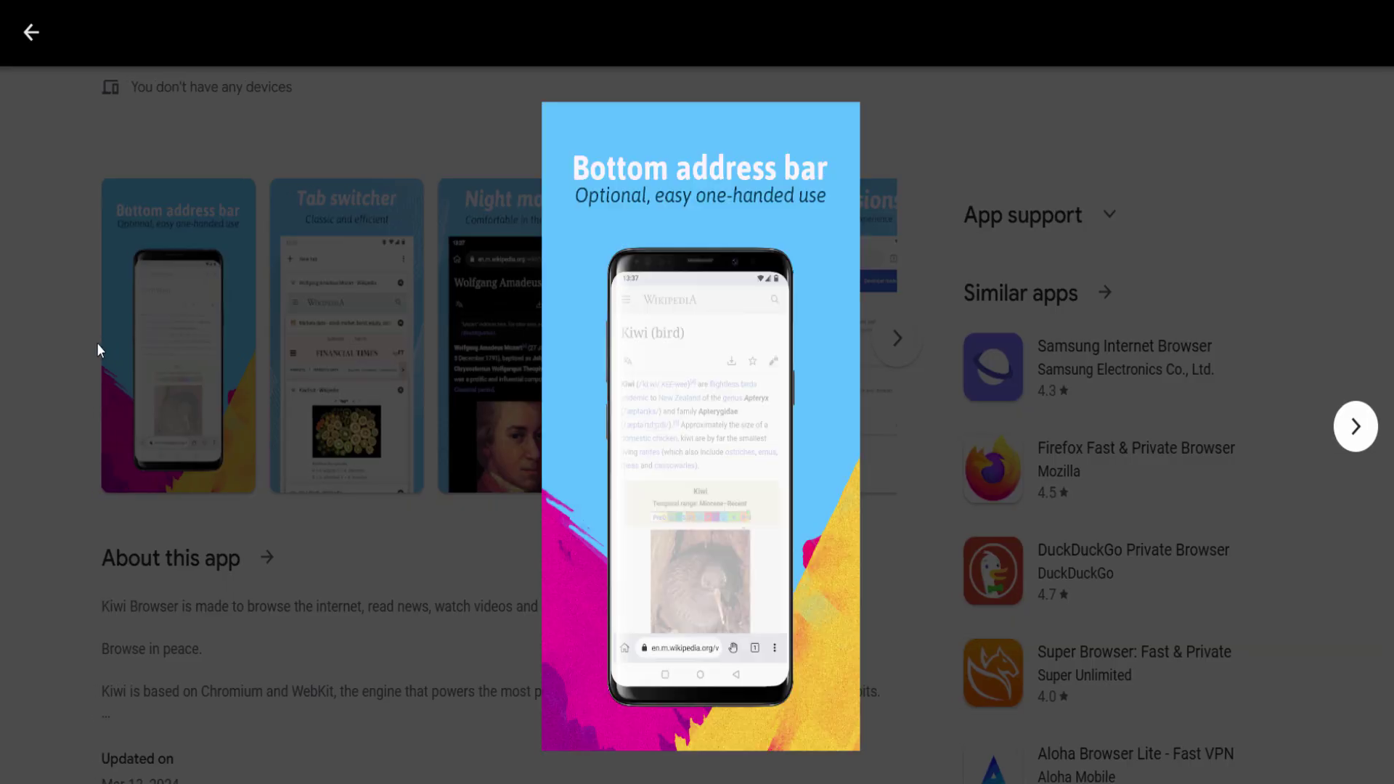
click(1036, 168)
scroll(776, 241, down, 2)
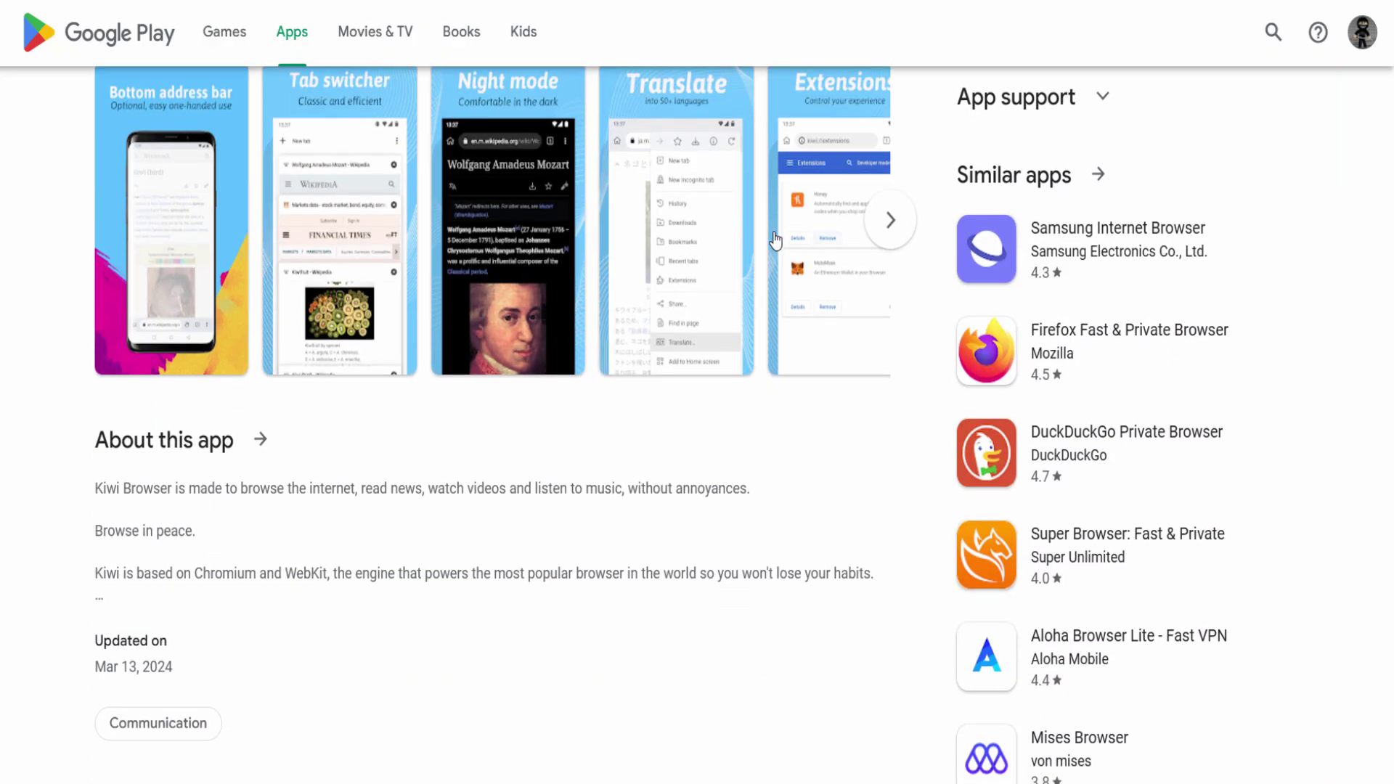
scroll(637, 276, down, 8)
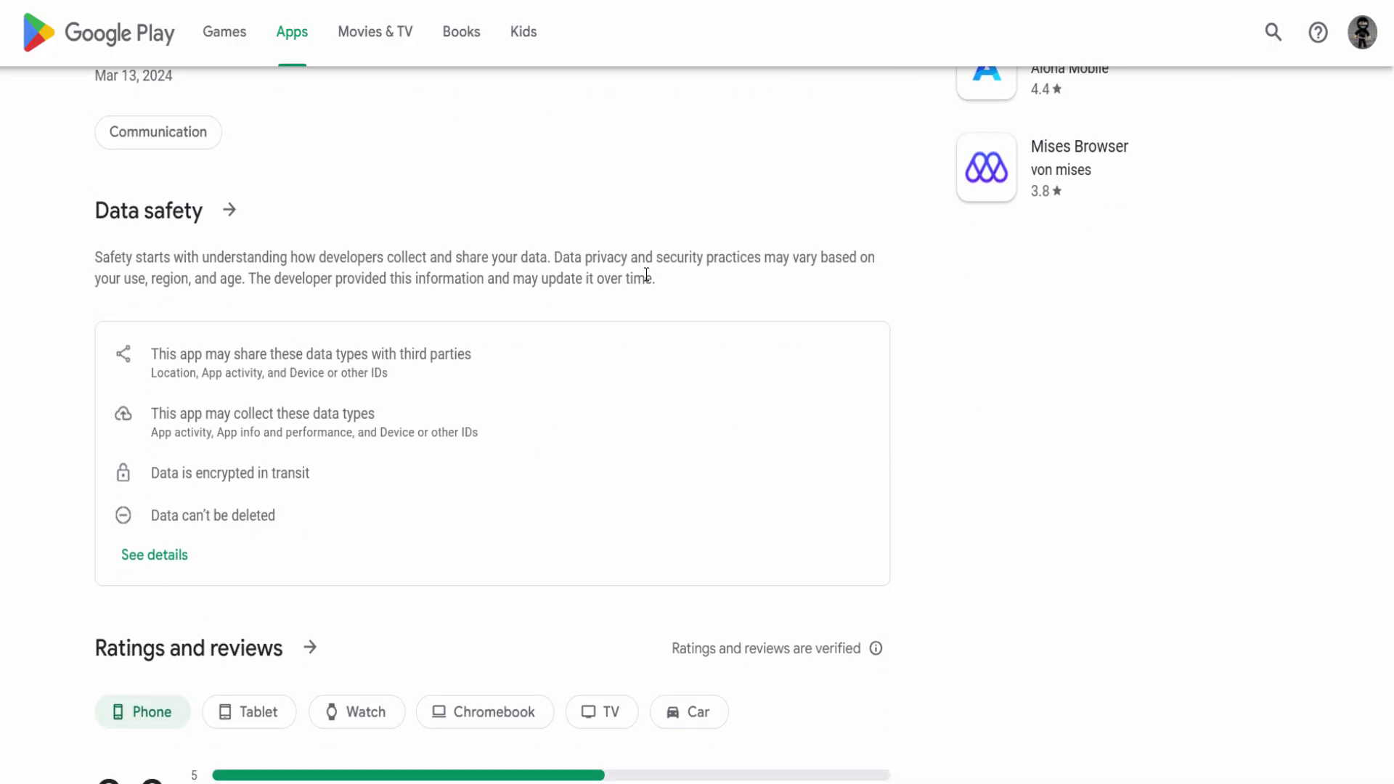
scroll(596, 283, down, 3)
scroll(559, 331, up, 8)
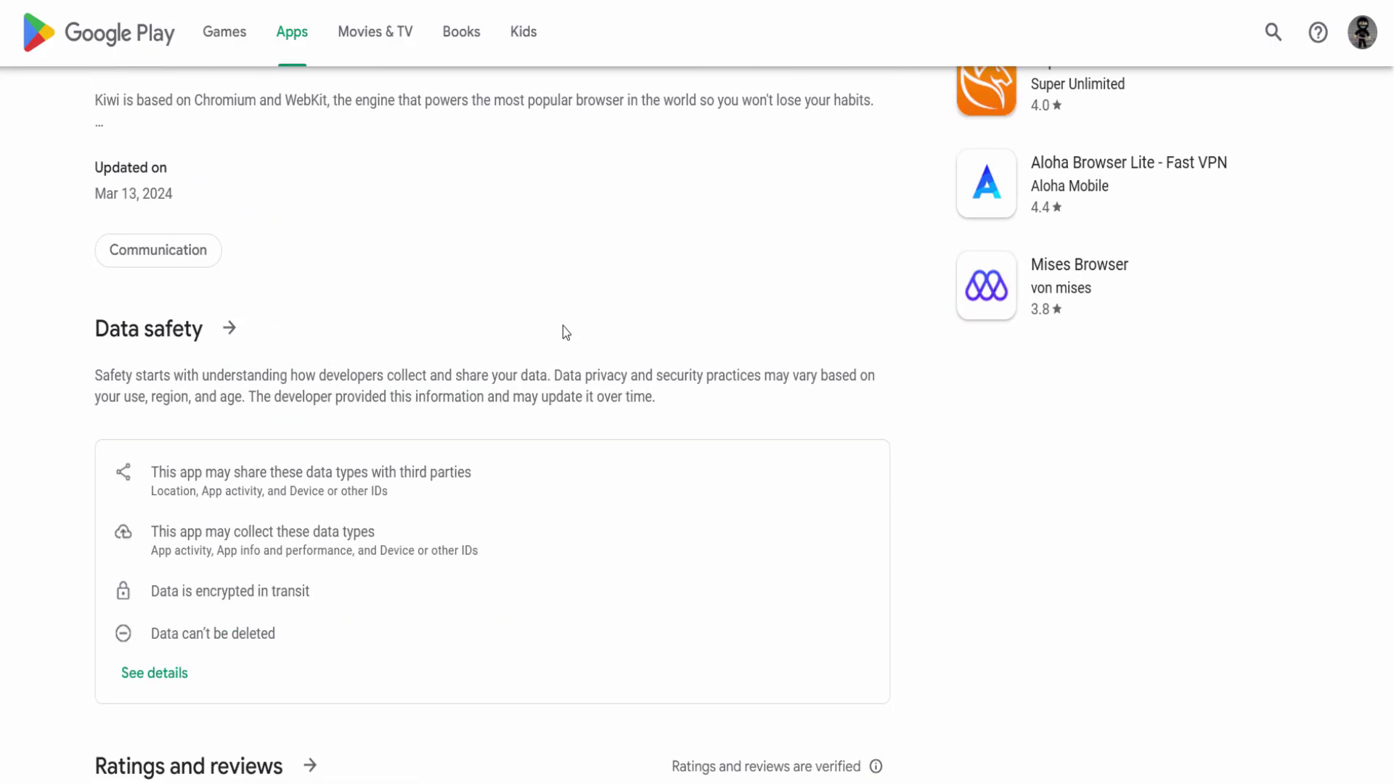
scroll(567, 320, up, 8)
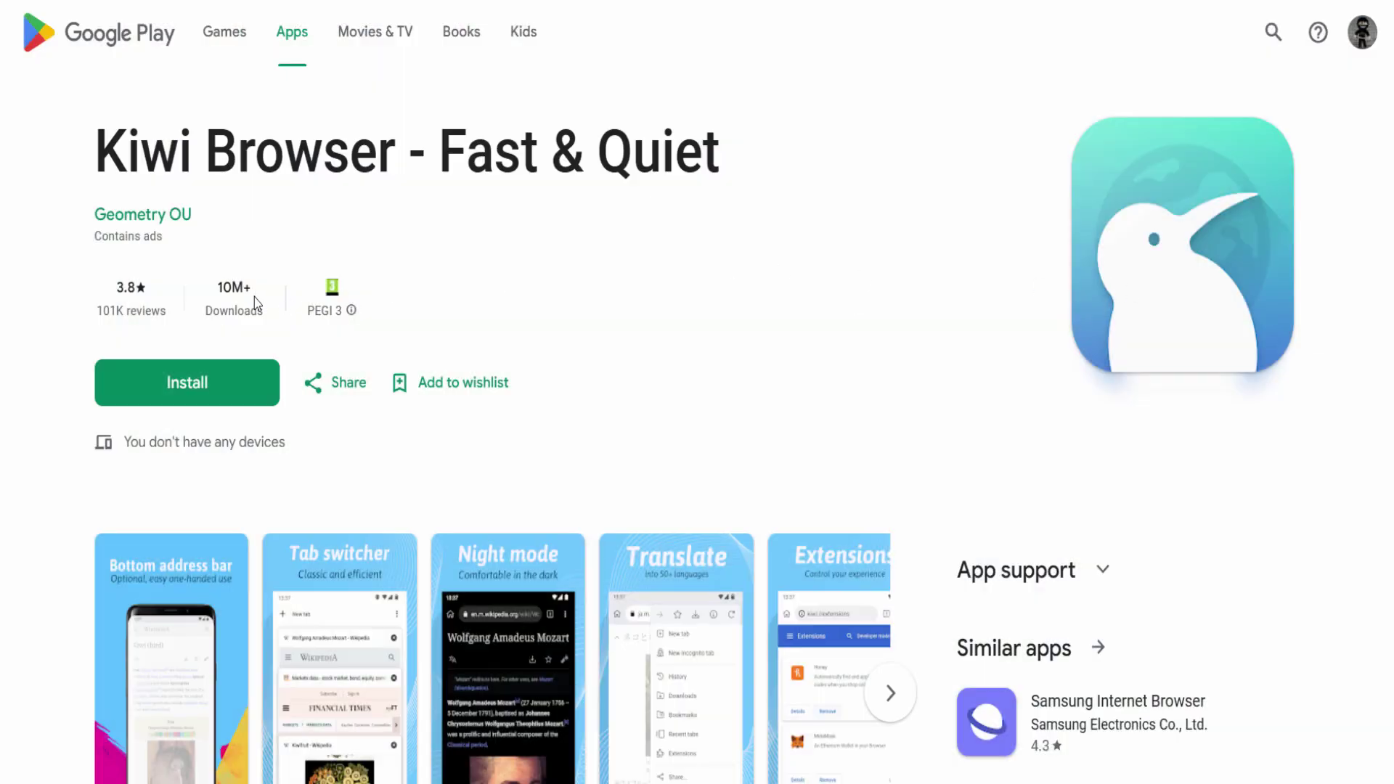
scroll(555, 335, down, 1)
scroll(563, 338, up, 1)
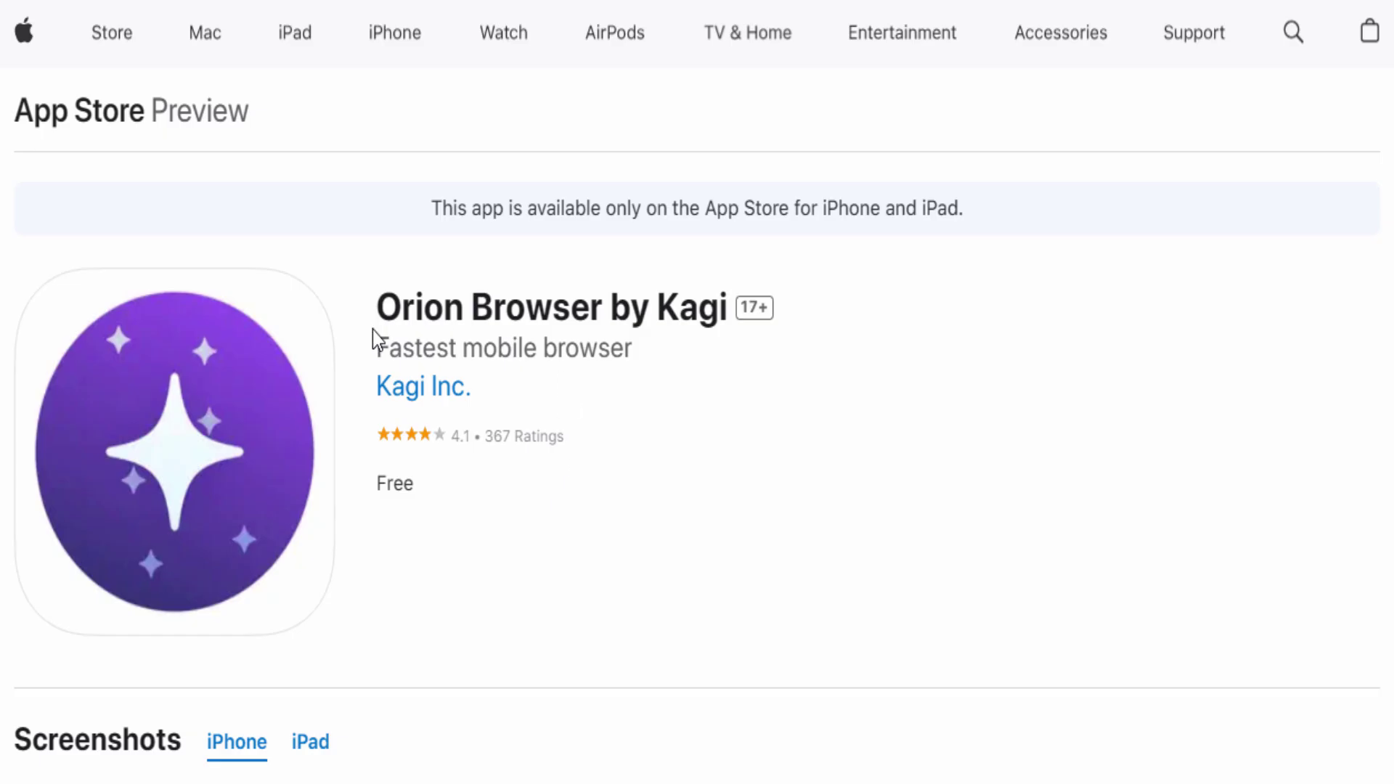
Review the App Store page of Orion Browser by Kagi and the Chrome Web Store overview of User-Agent Switcher for Chrome.
scroll(356, 472, down, 15)
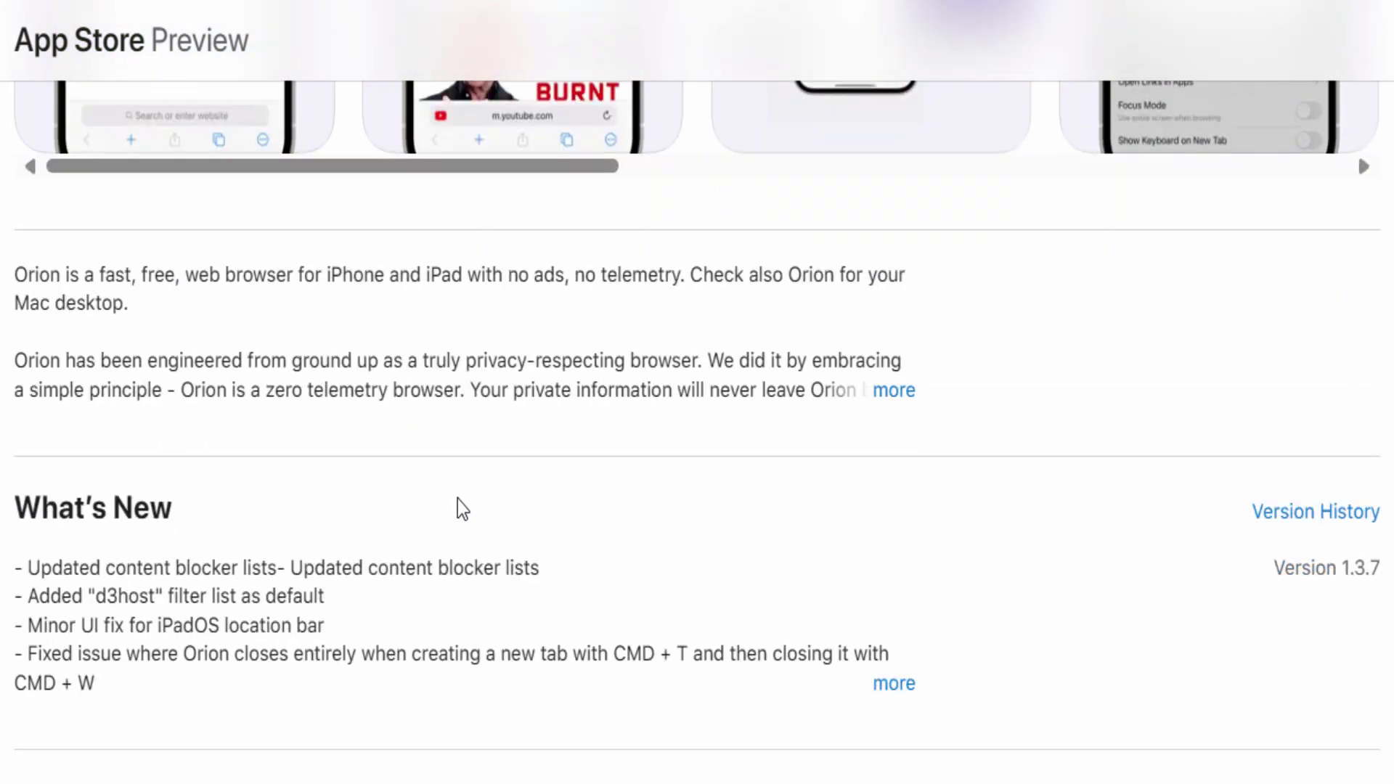
scroll(458, 498, up, 8)
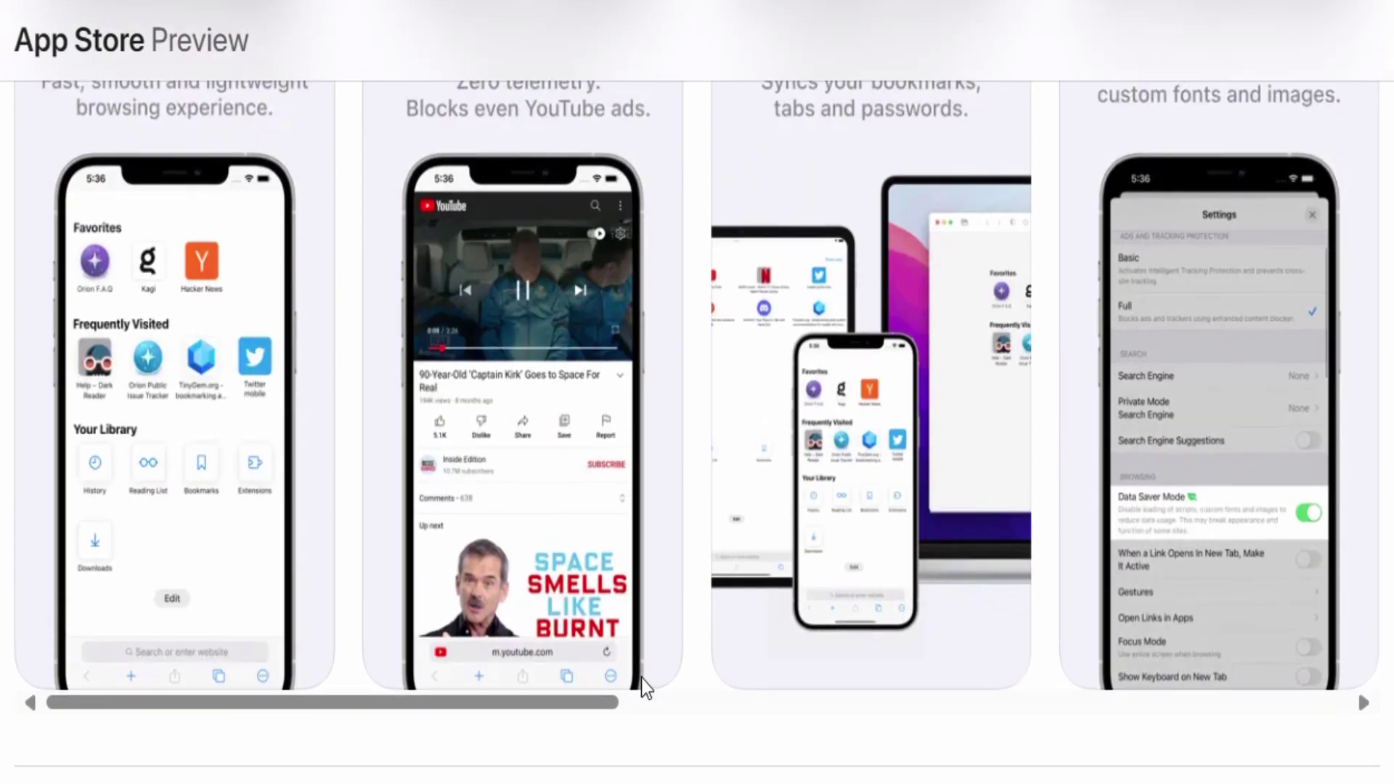
scroll(642, 685, up, 3)
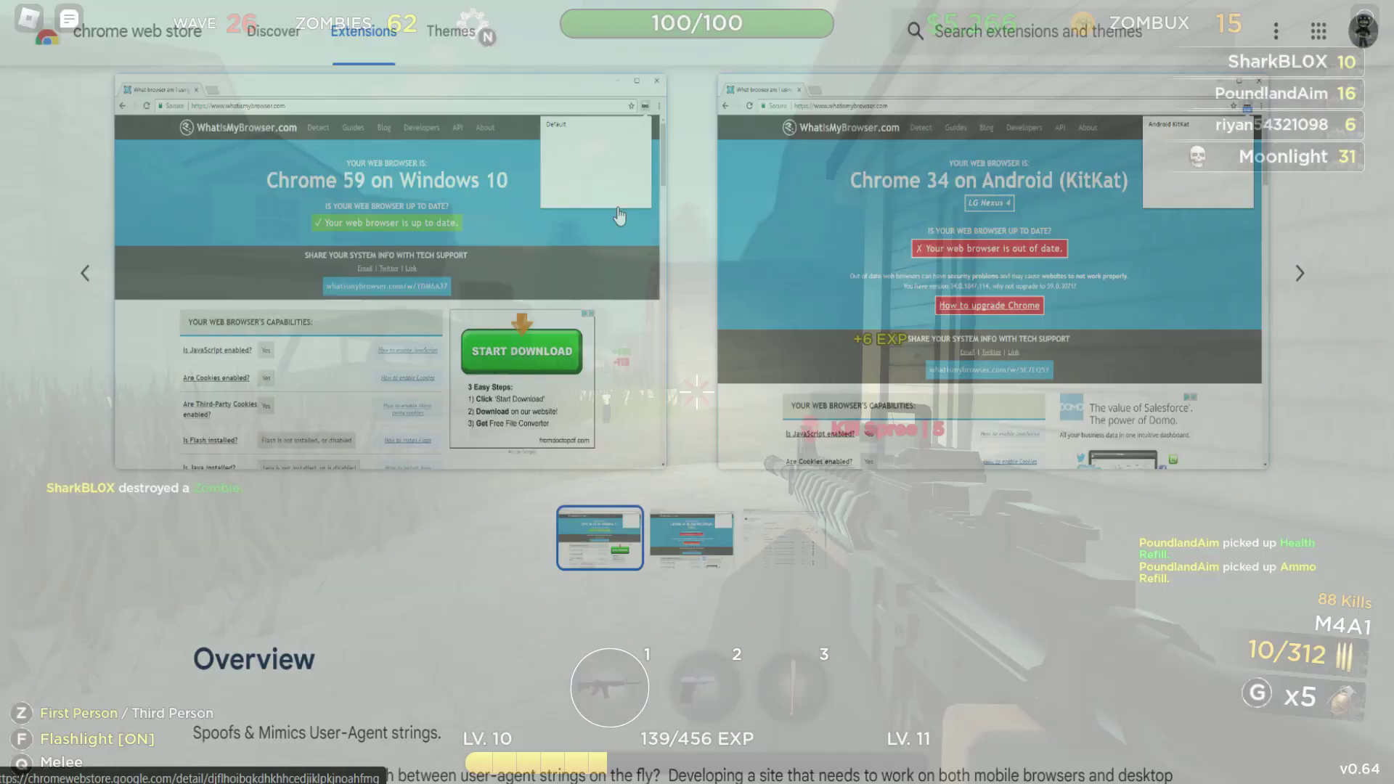
scroll(752, 283, down, 6)
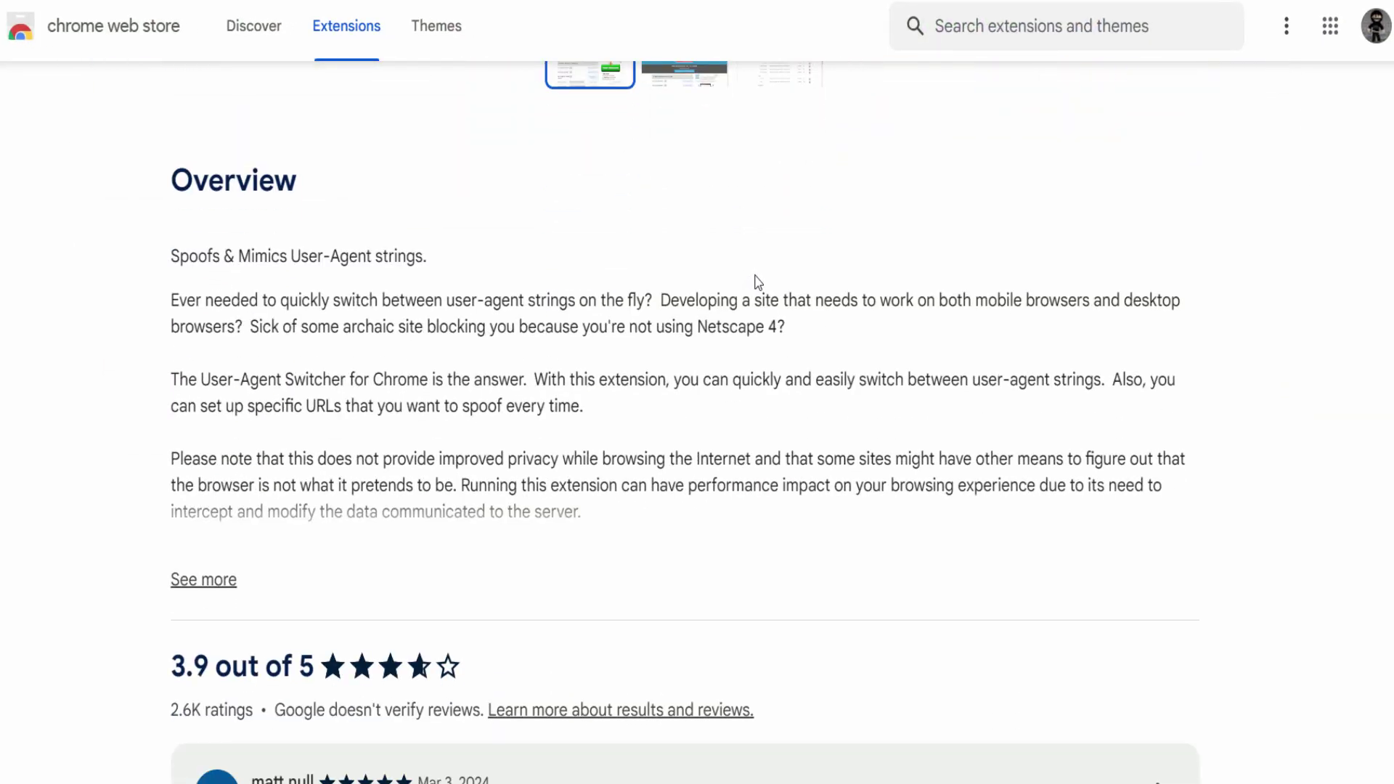
scroll(758, 282, up, 9)
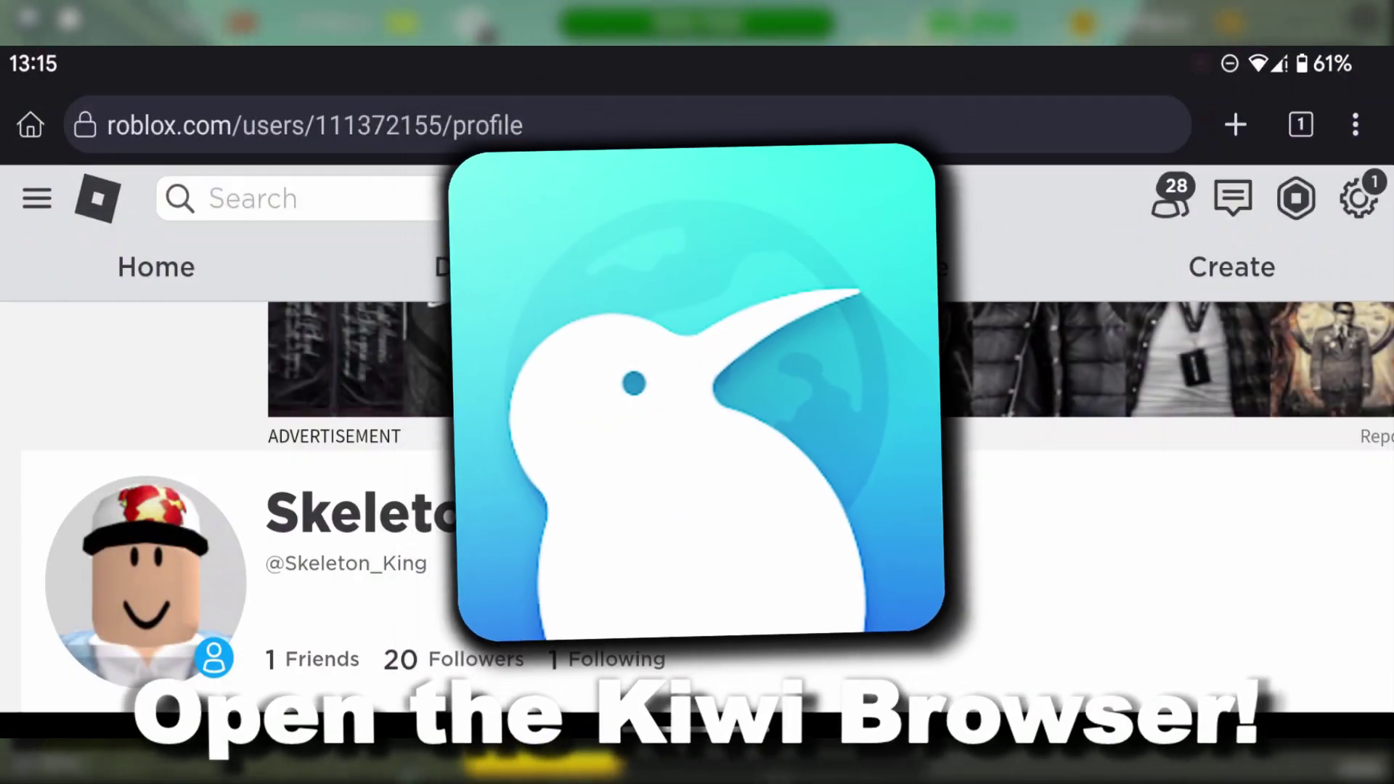
In Kiwi Browser, look over the Roblox profile, open the account's Avatar page and check whether it allows editing.
scroll(265, 576, down, 5)
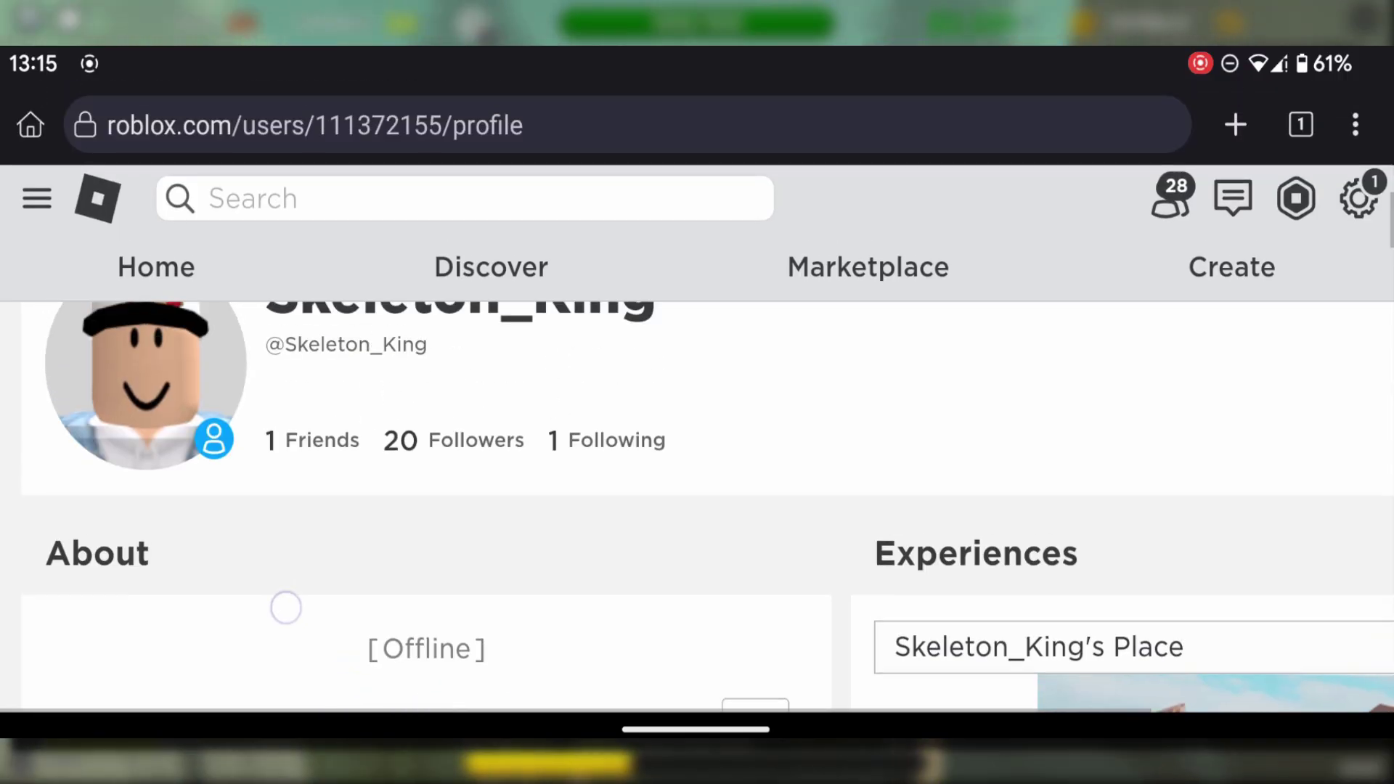
scroll(165, 371, down, 15)
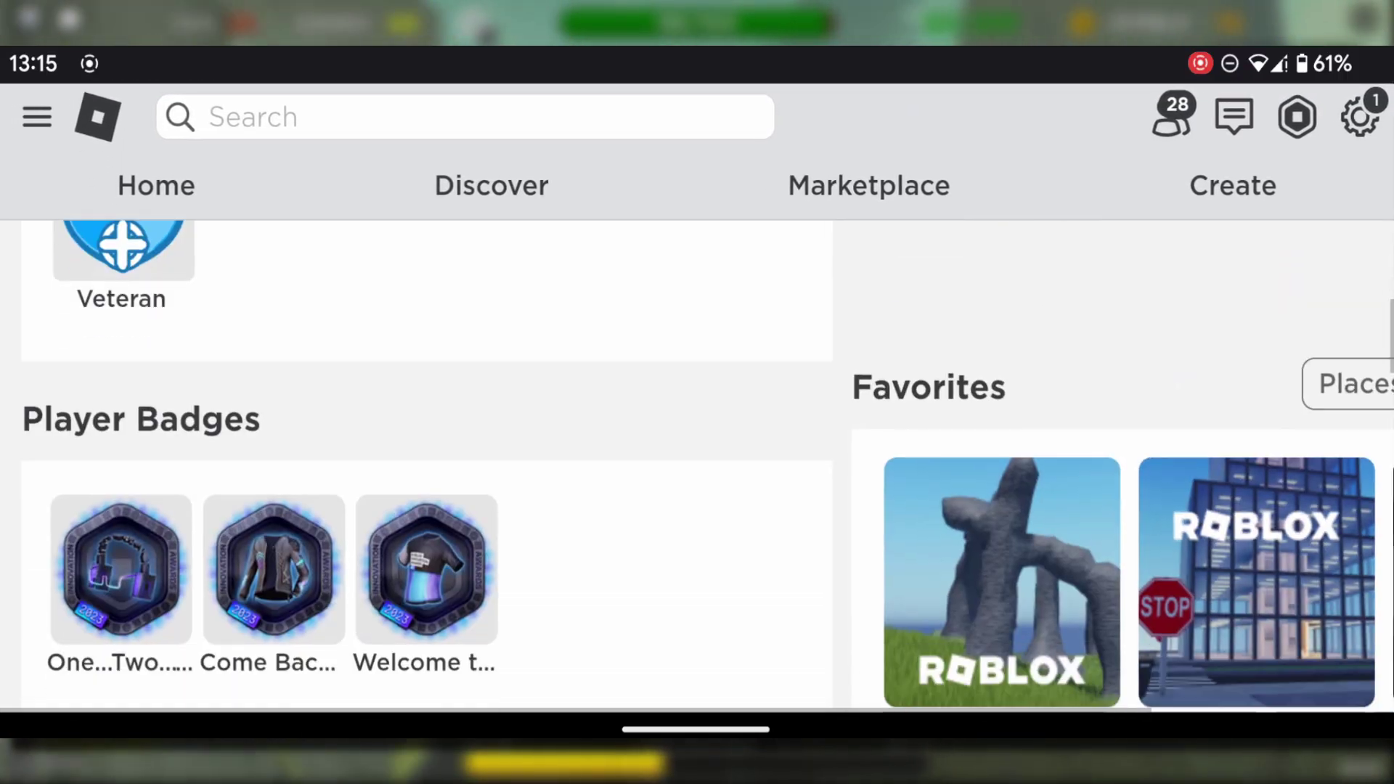
scroll(1036, 520, up, 15)
click(37, 198)
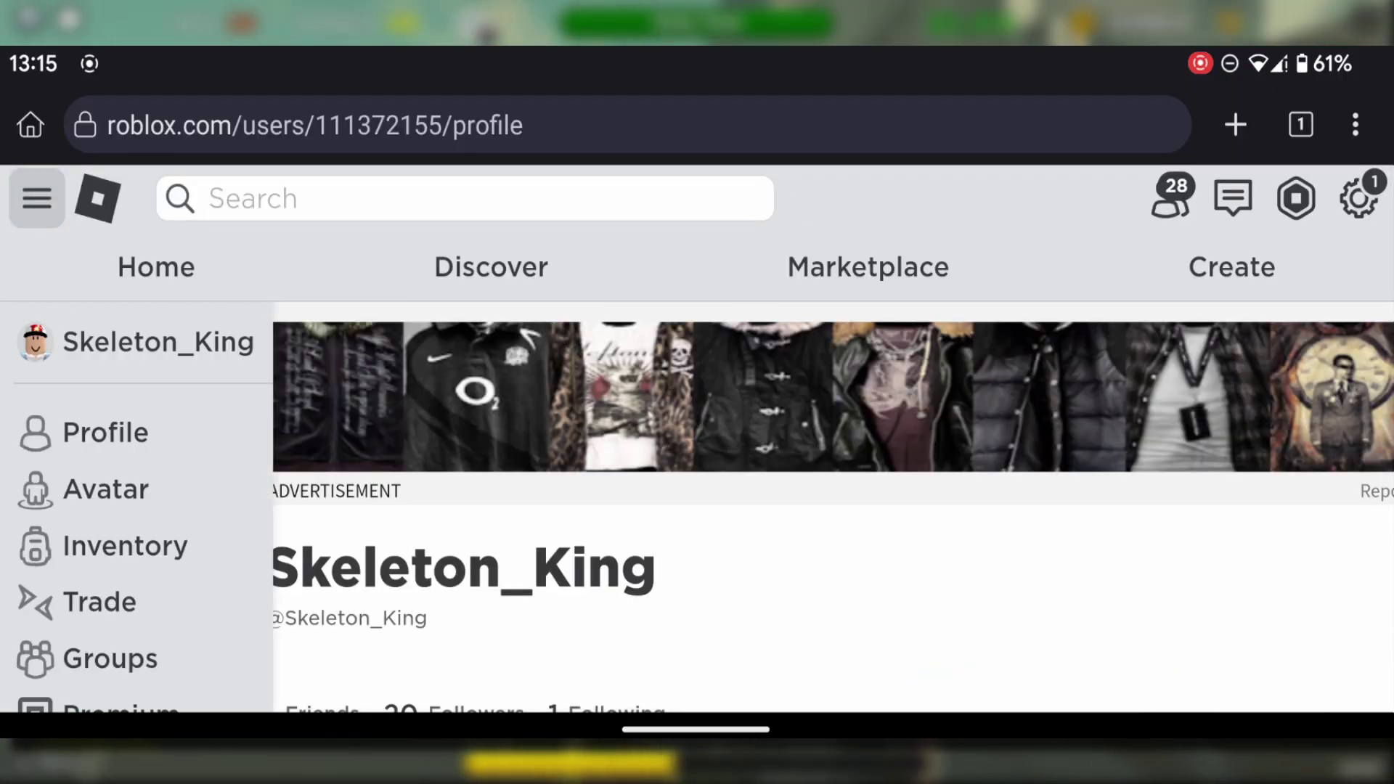
click(69, 493)
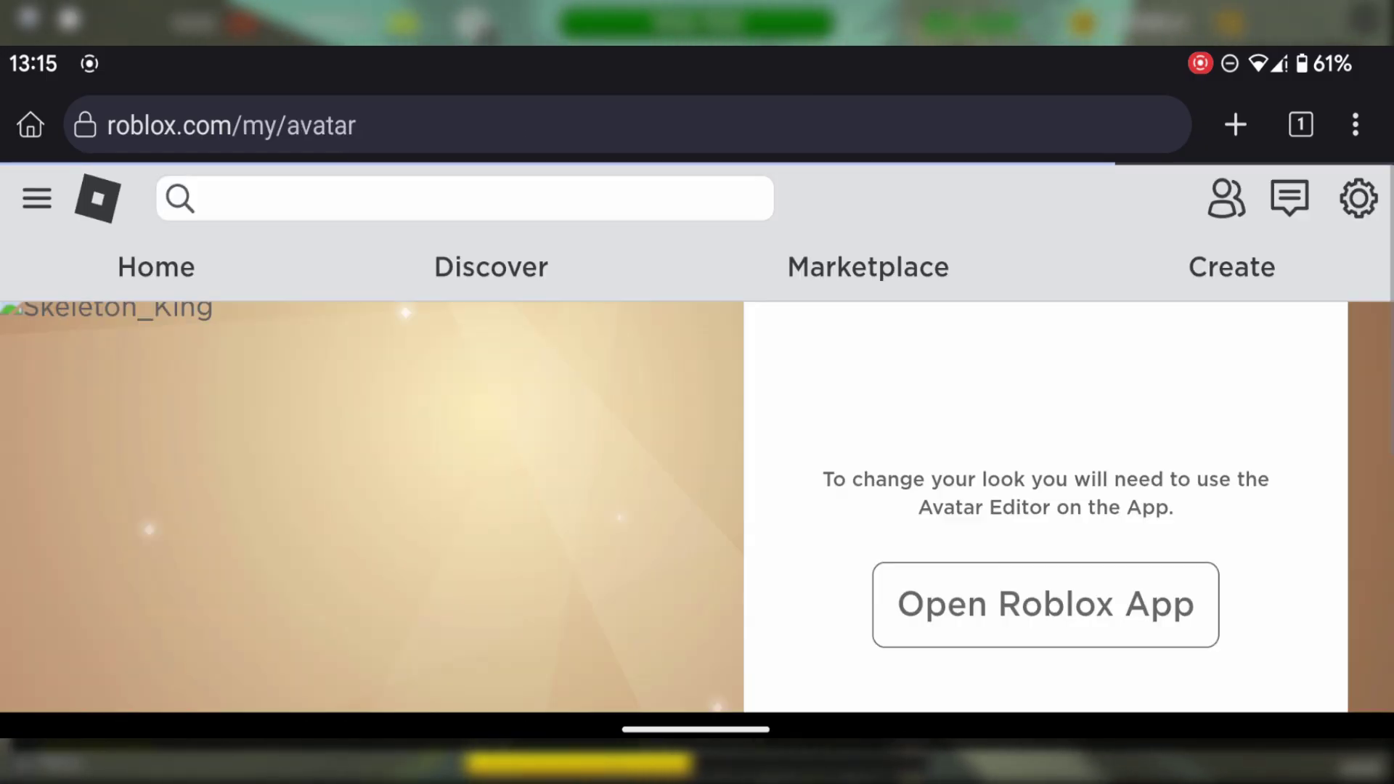
scroll(1225, 465, down, 1)
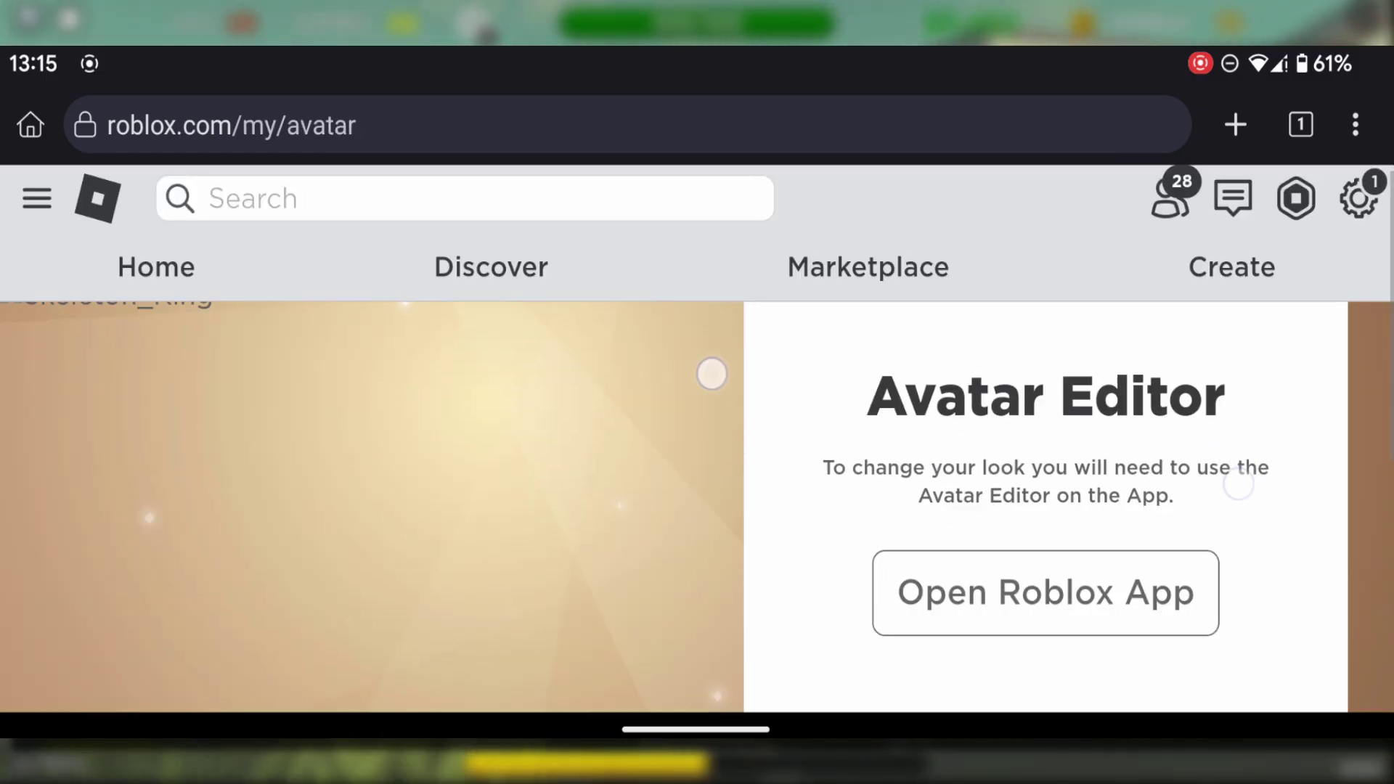
scroll(1226, 598, up, 1)
scroll(1223, 665, down, 2)
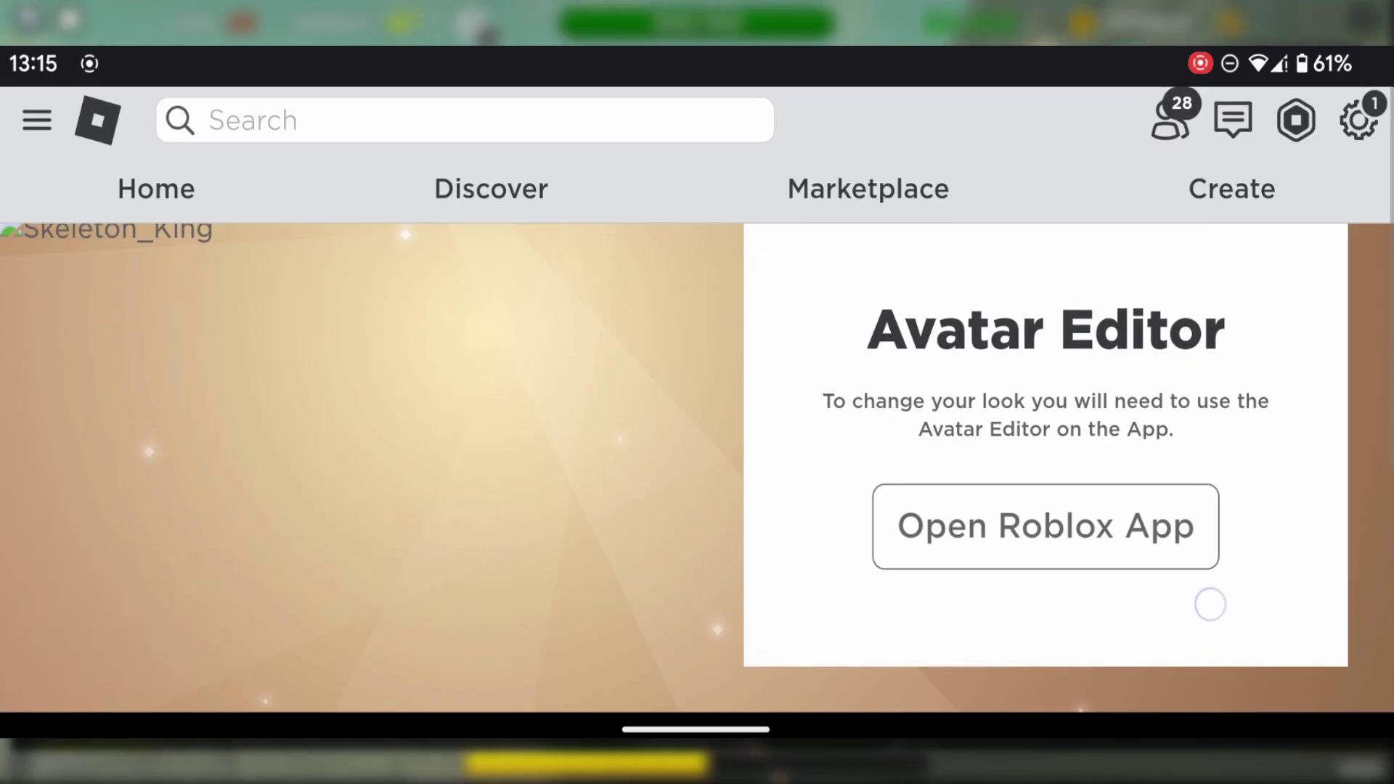
scroll(1211, 590, up, 2)
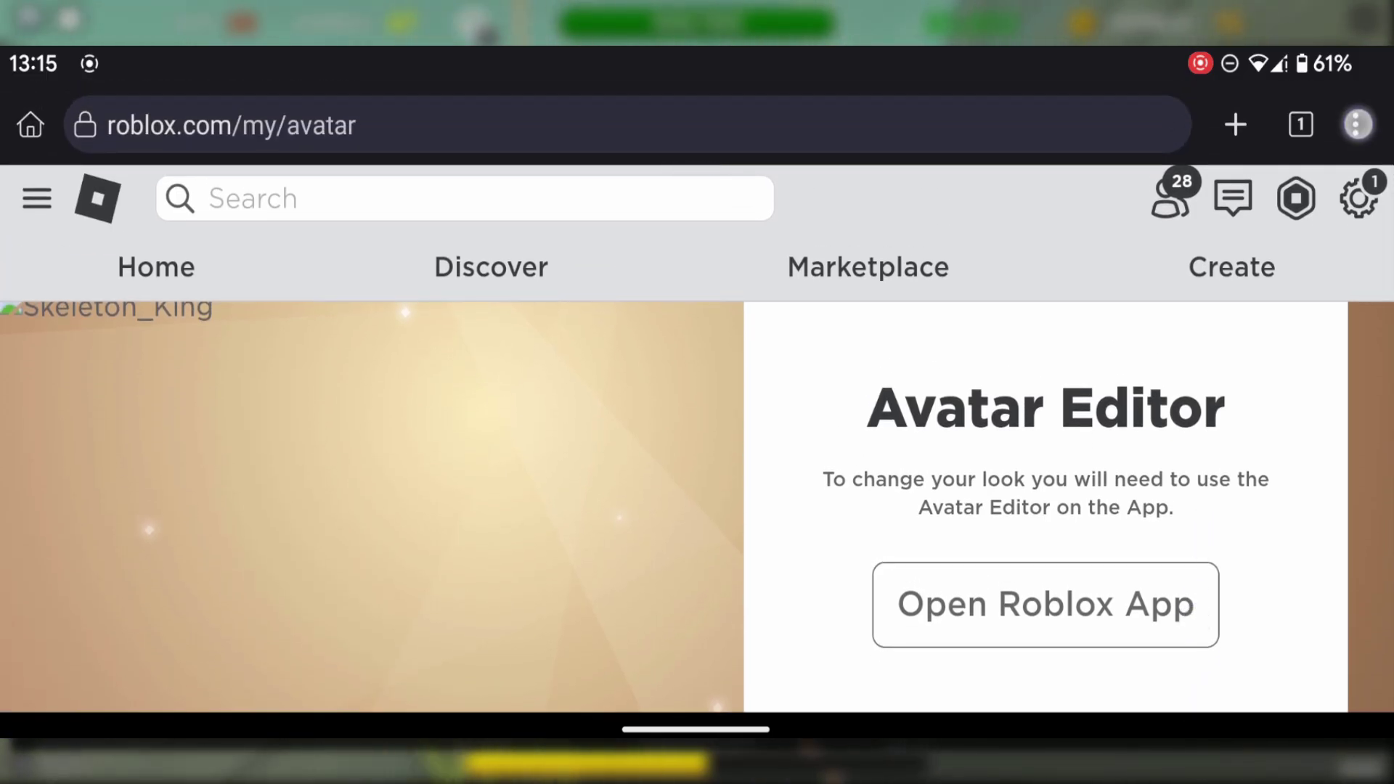
Open Kiwi Browser's extensions page and go to the Chrome Web Store to add an extension.
click(1356, 124)
scroll(1232, 420, down, 2)
click(1164, 479)
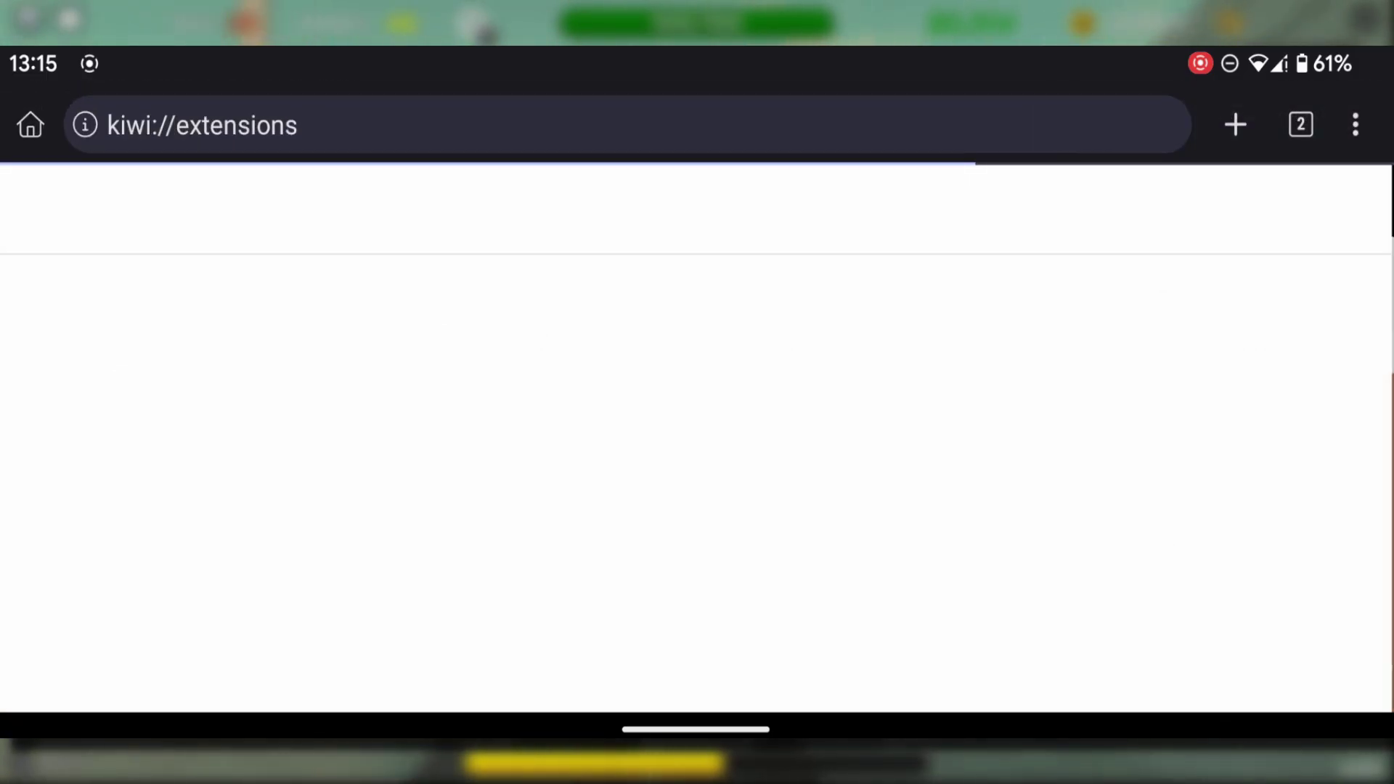
click(94, 286)
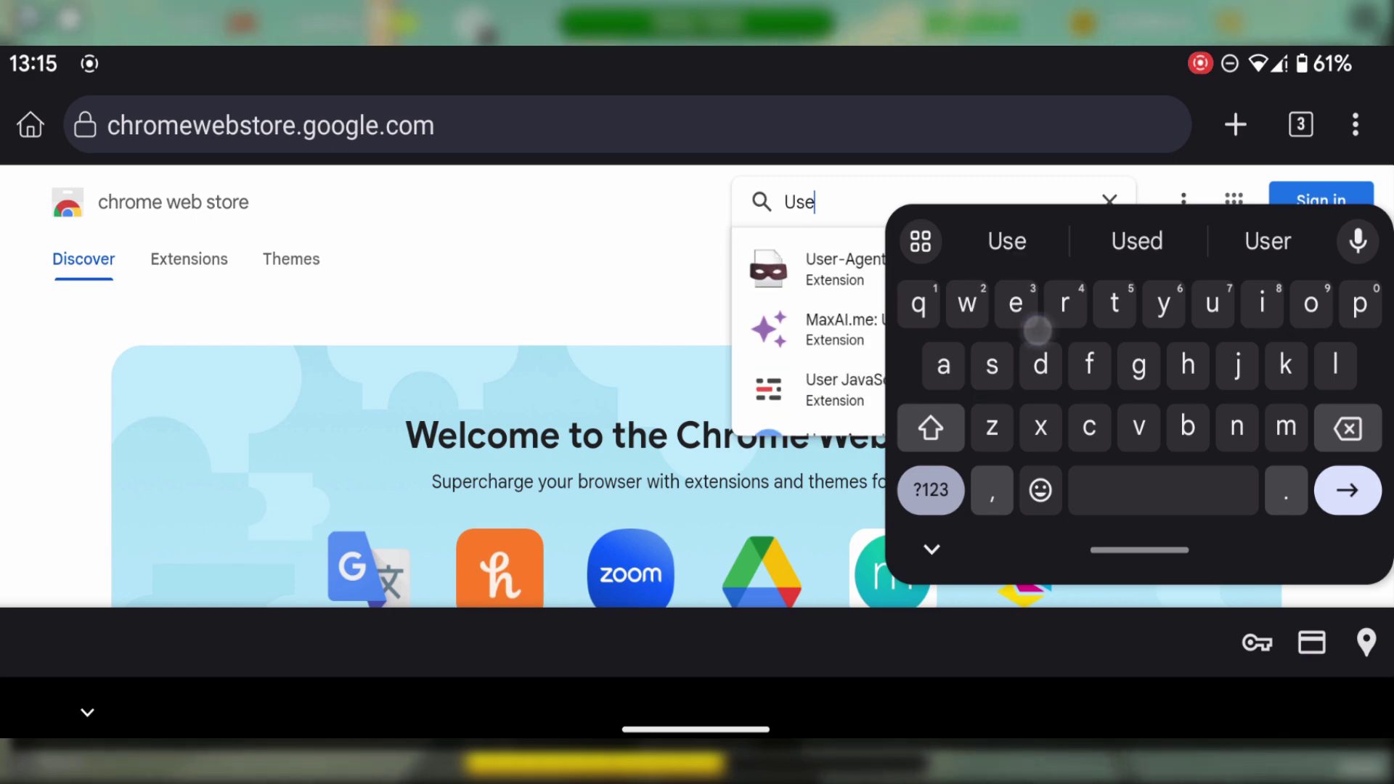
Find the User-Agent Switcher for Chrome extension in the store and install it, accepting its permissions.
click(809, 268)
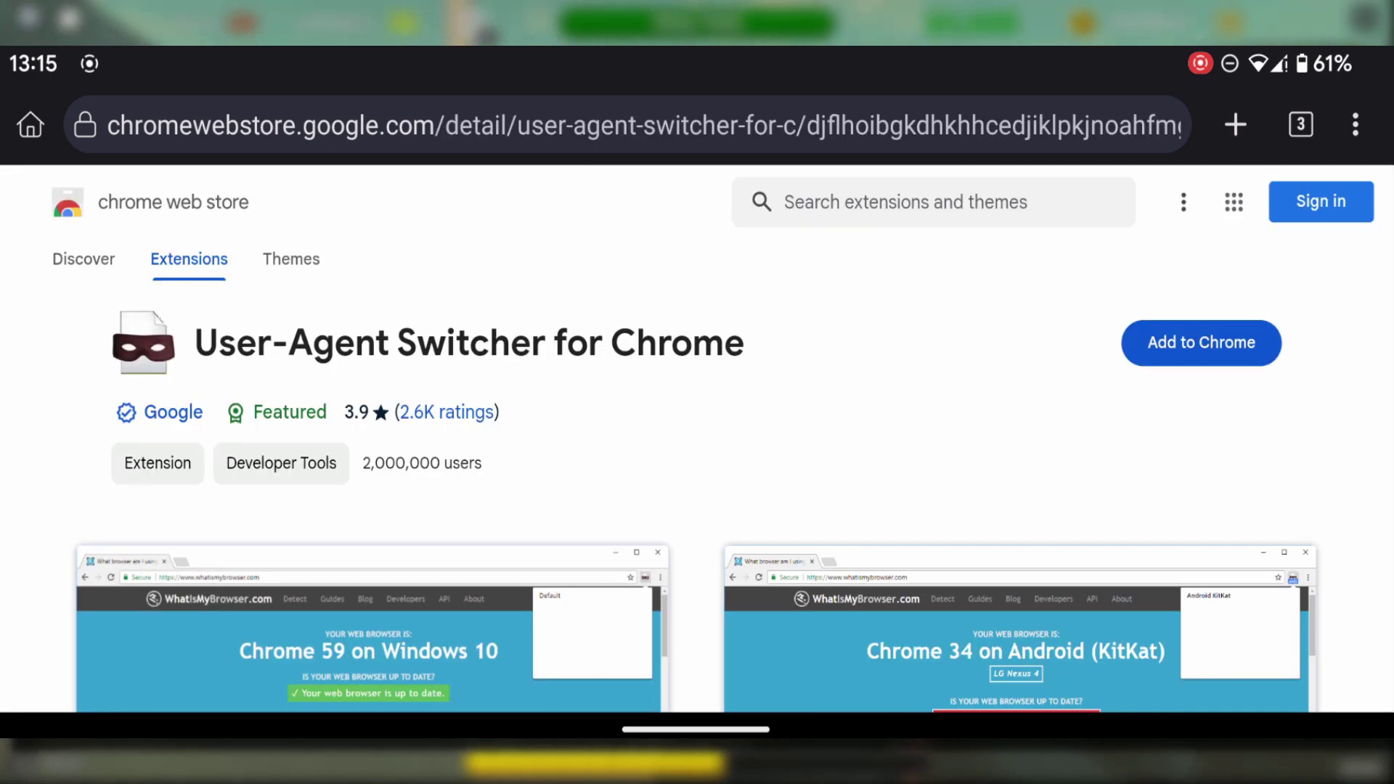
click(1201, 342)
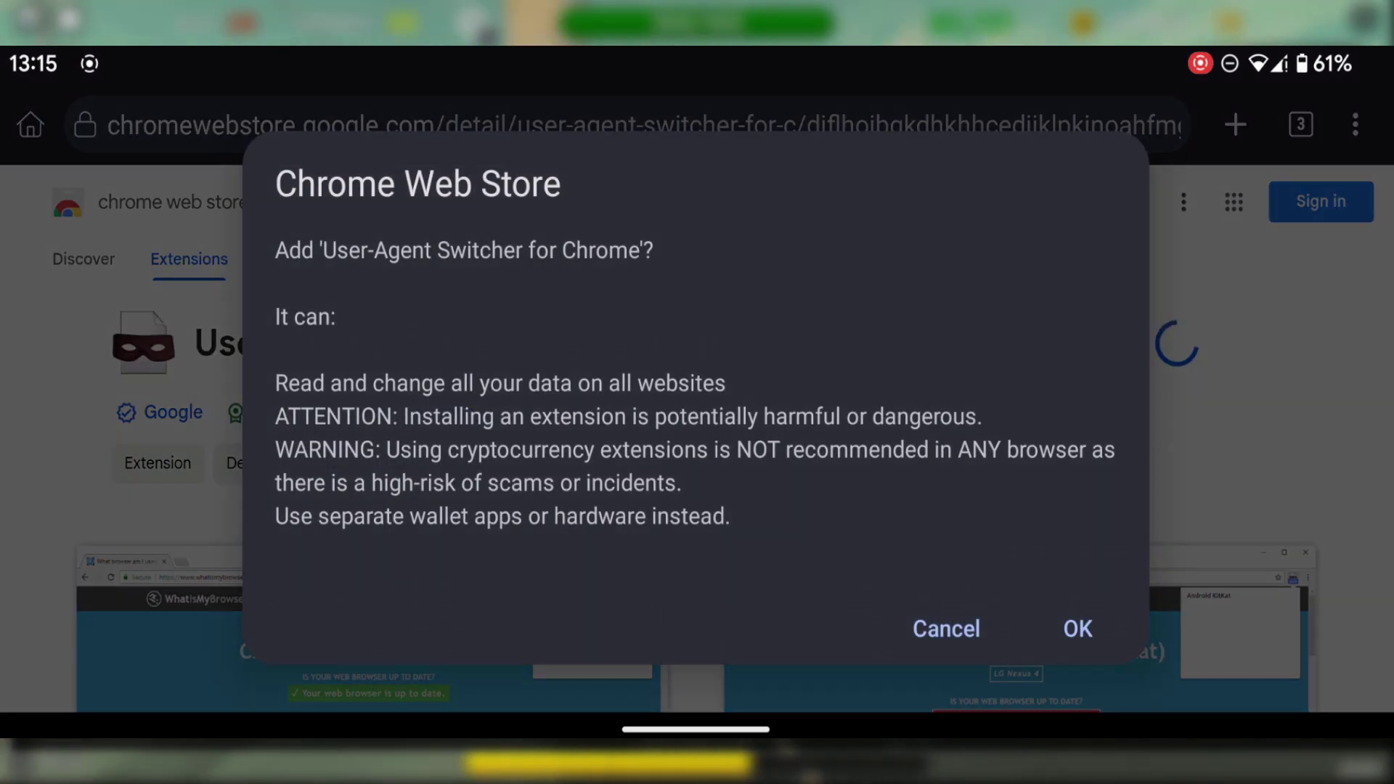
click(1077, 616)
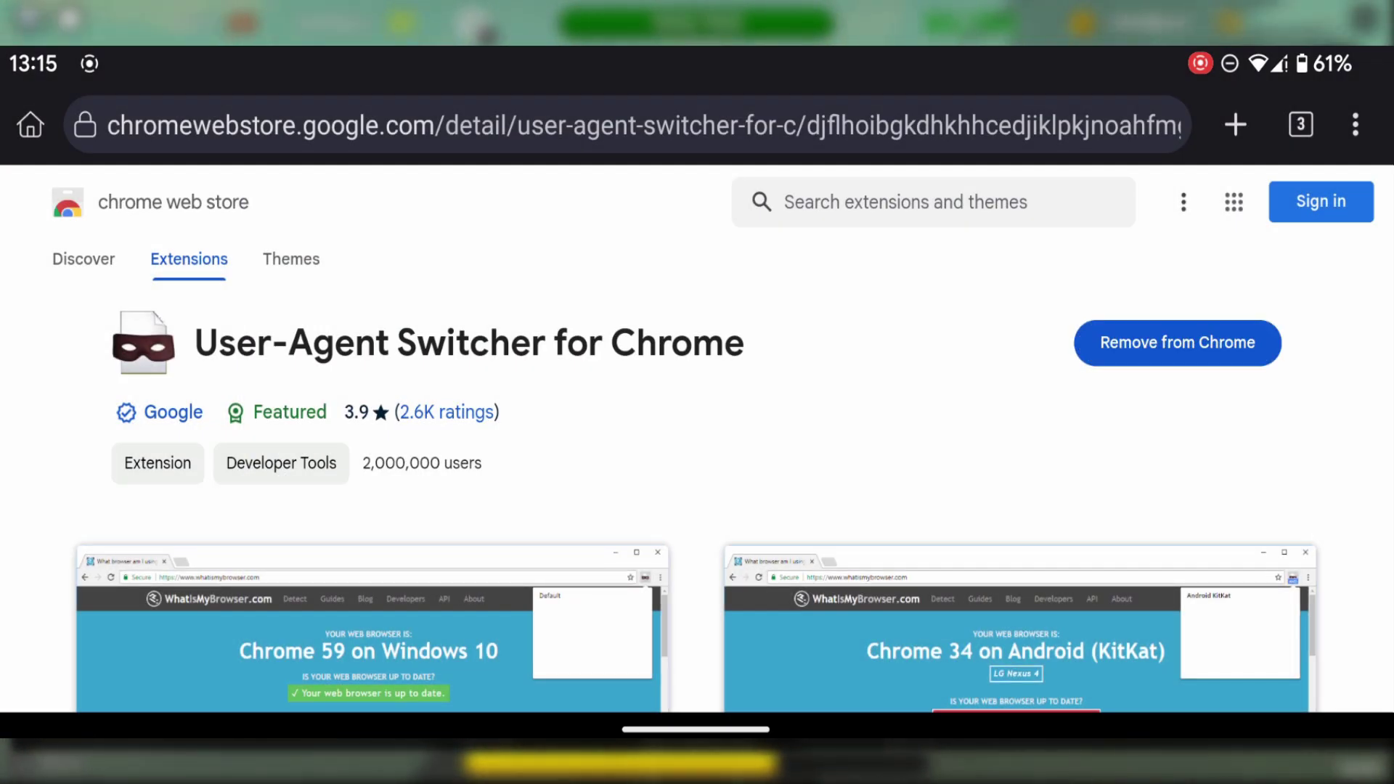
Return to the Roblox tab and set the User-Agent Switcher extension to the Firefox option Windows Firefox 33.
click(1300, 124)
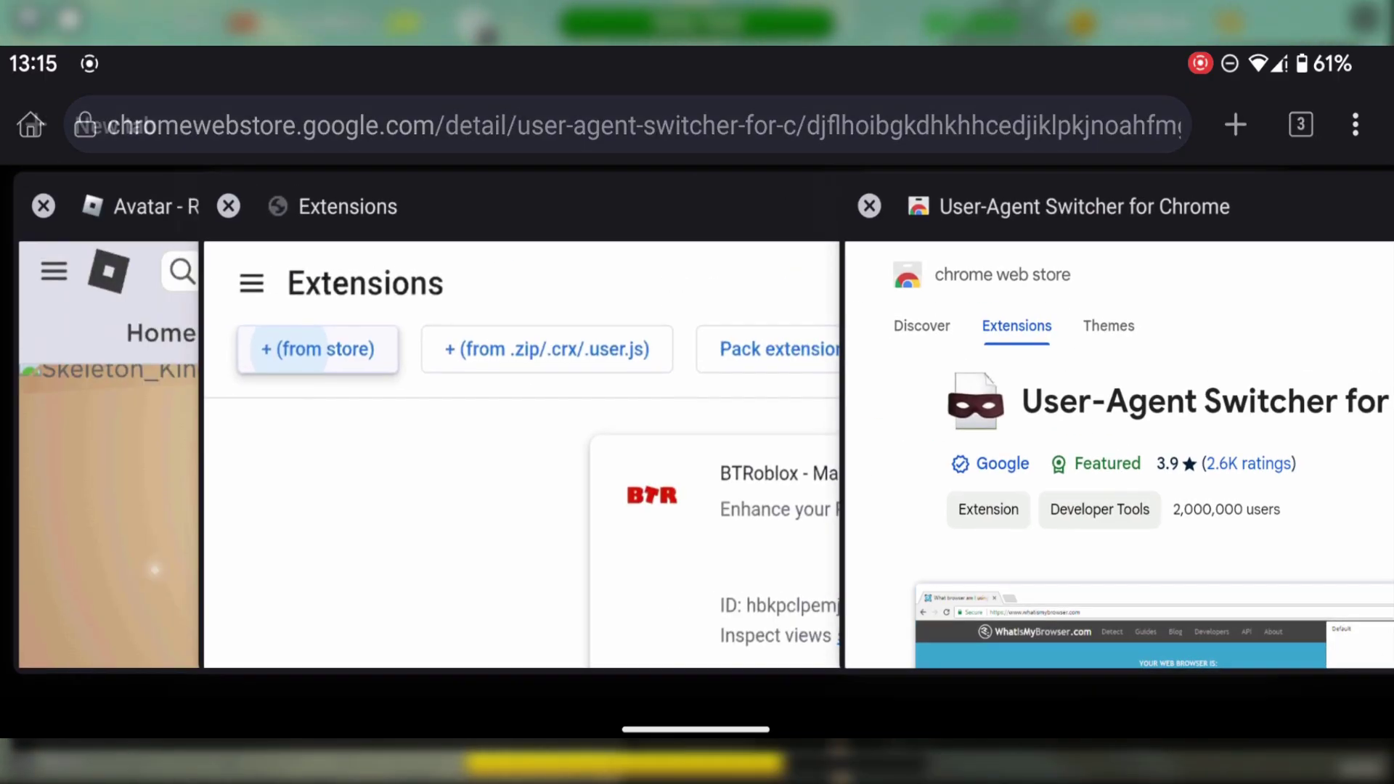
click(137, 436)
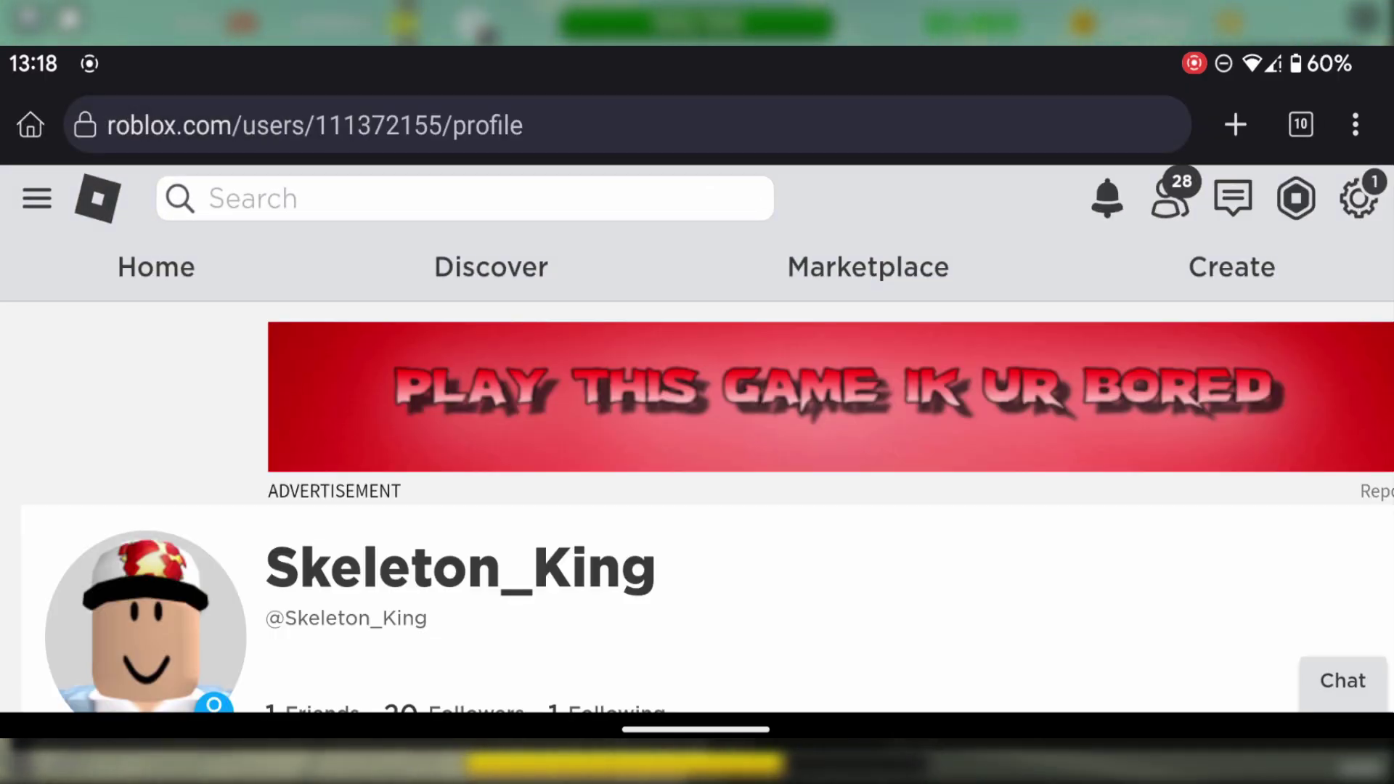
scroll(1103, 491, down, 10)
scroll(1103, 492, up, 10)
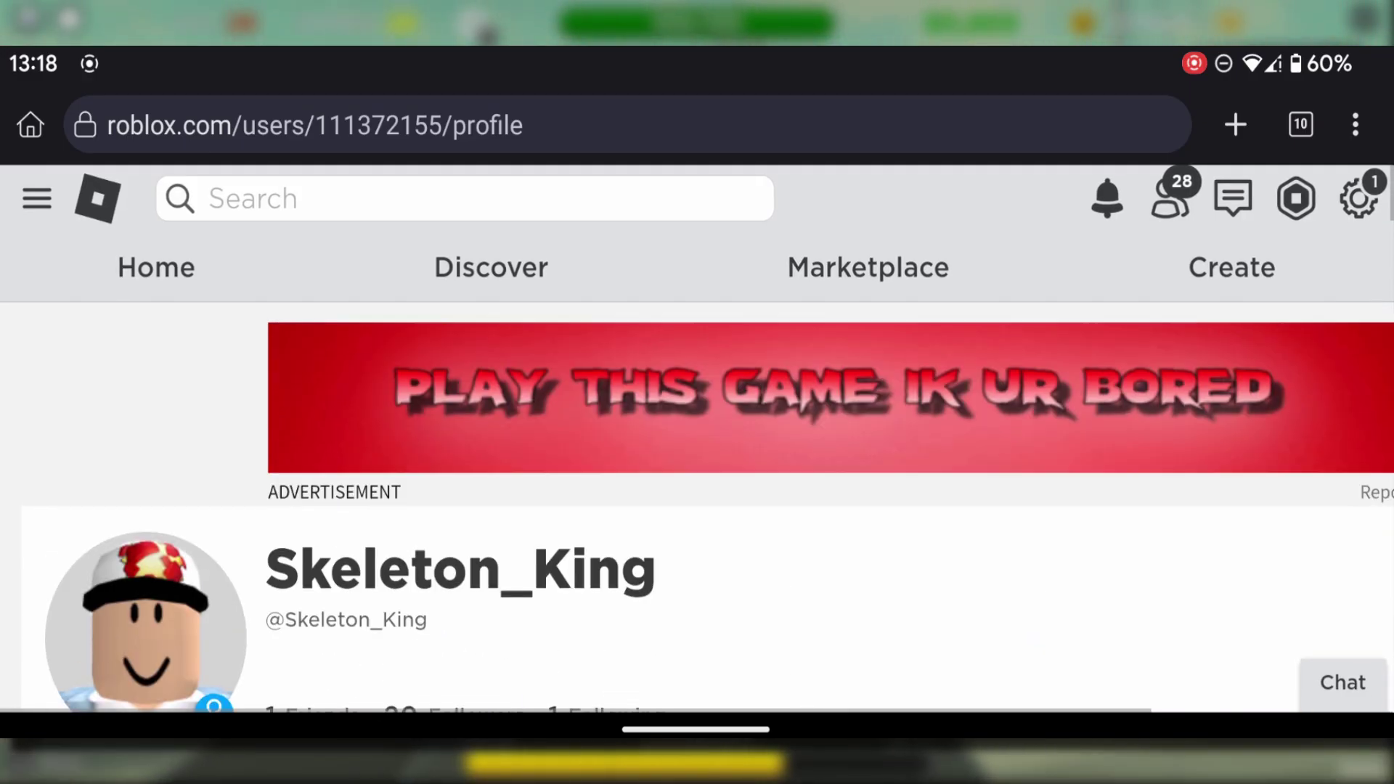
click(1354, 124)
scroll(1215, 535, down, 10)
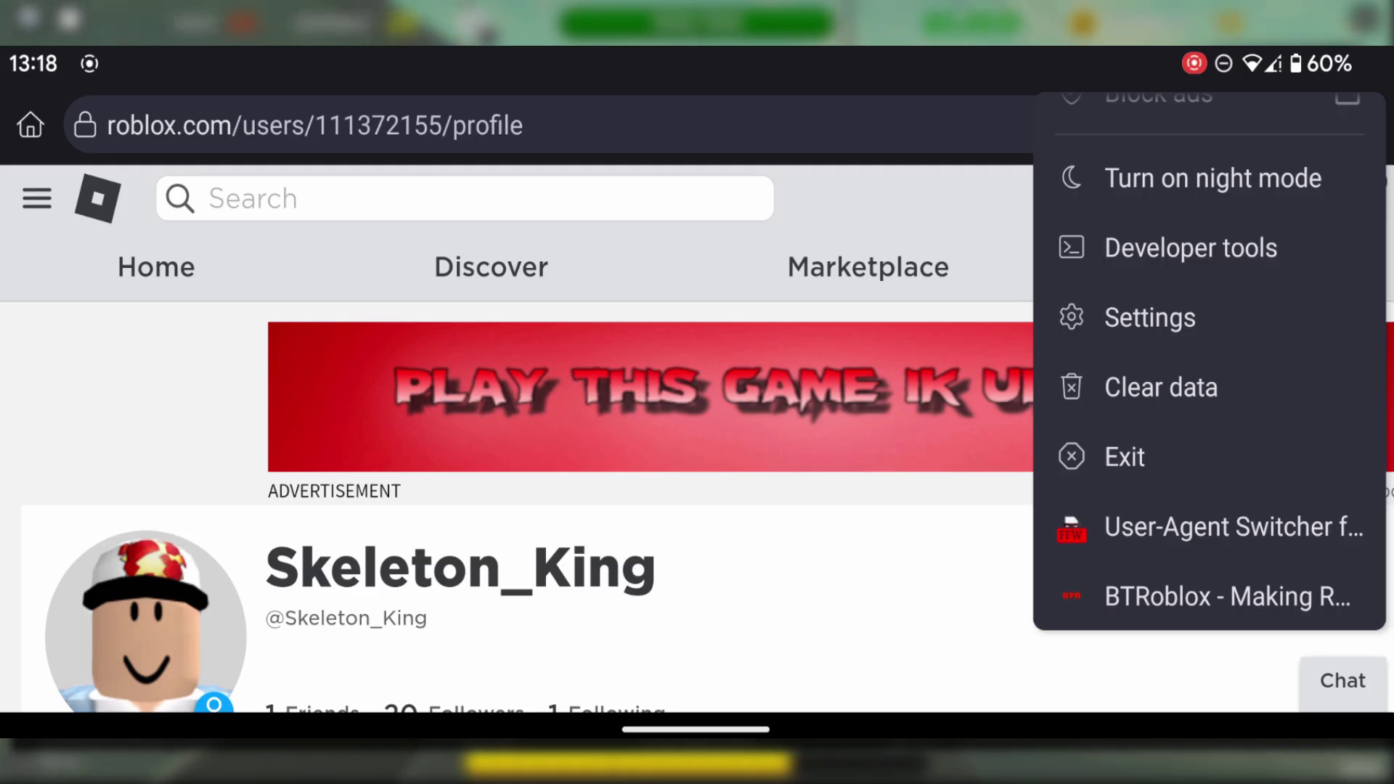
click(1233, 526)
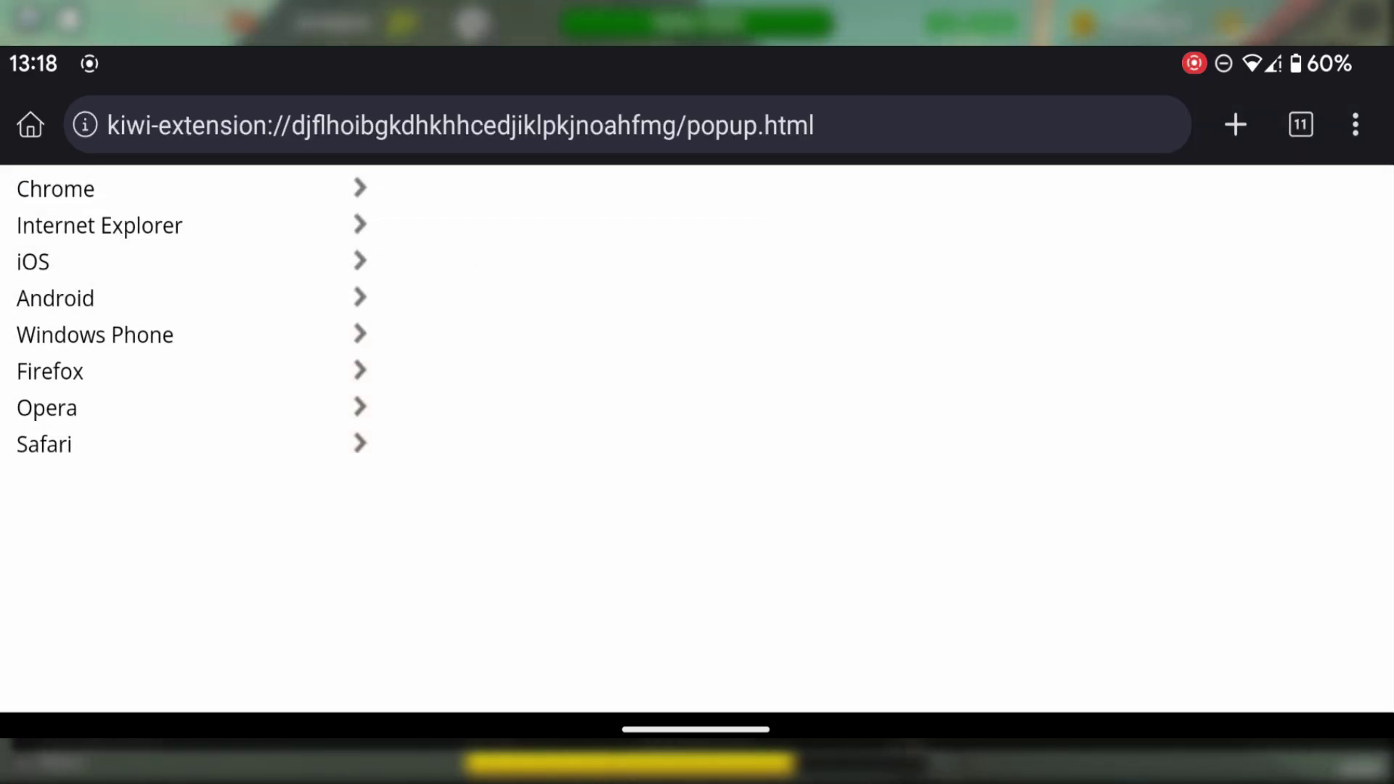
click(50, 371)
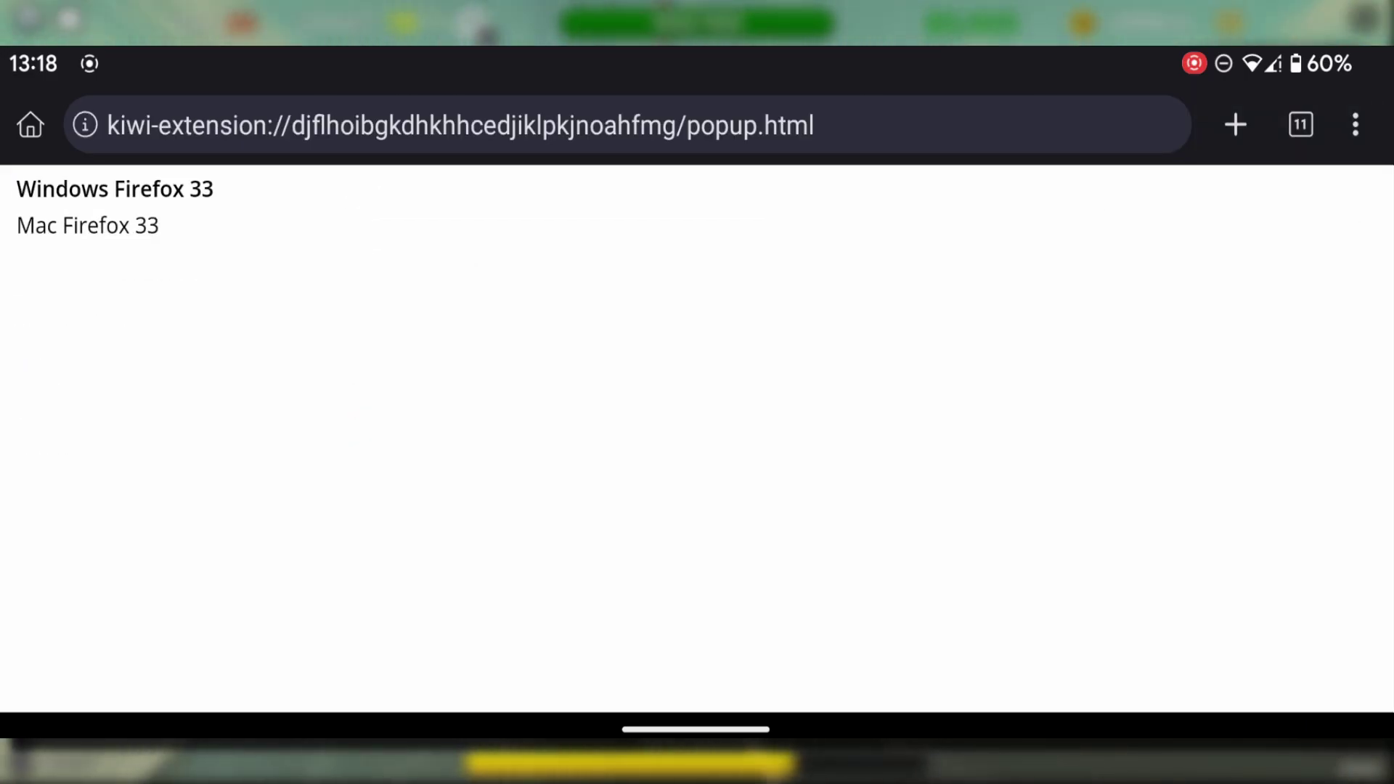
click(159, 194)
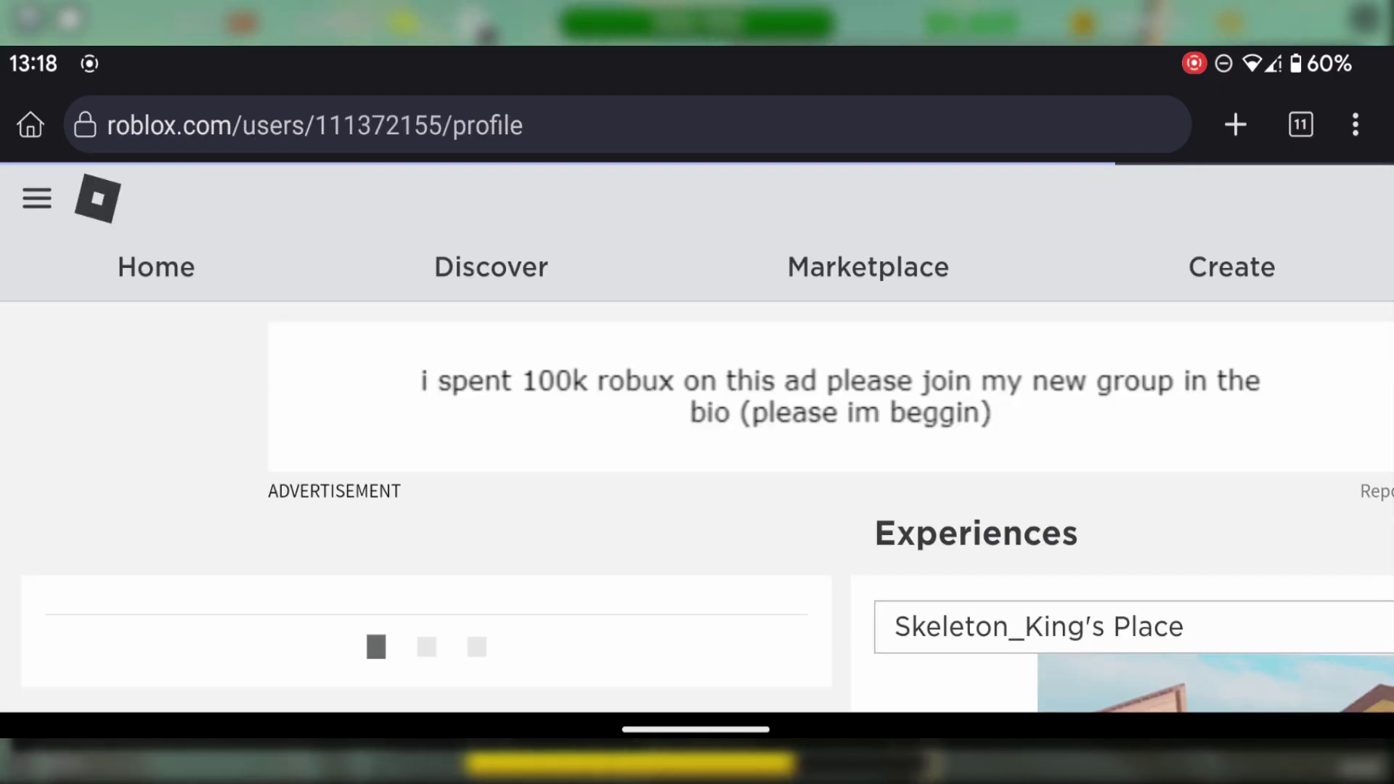
Open the Avatar page on the Roblox site and bring its wearable items into view.
click(50, 212)
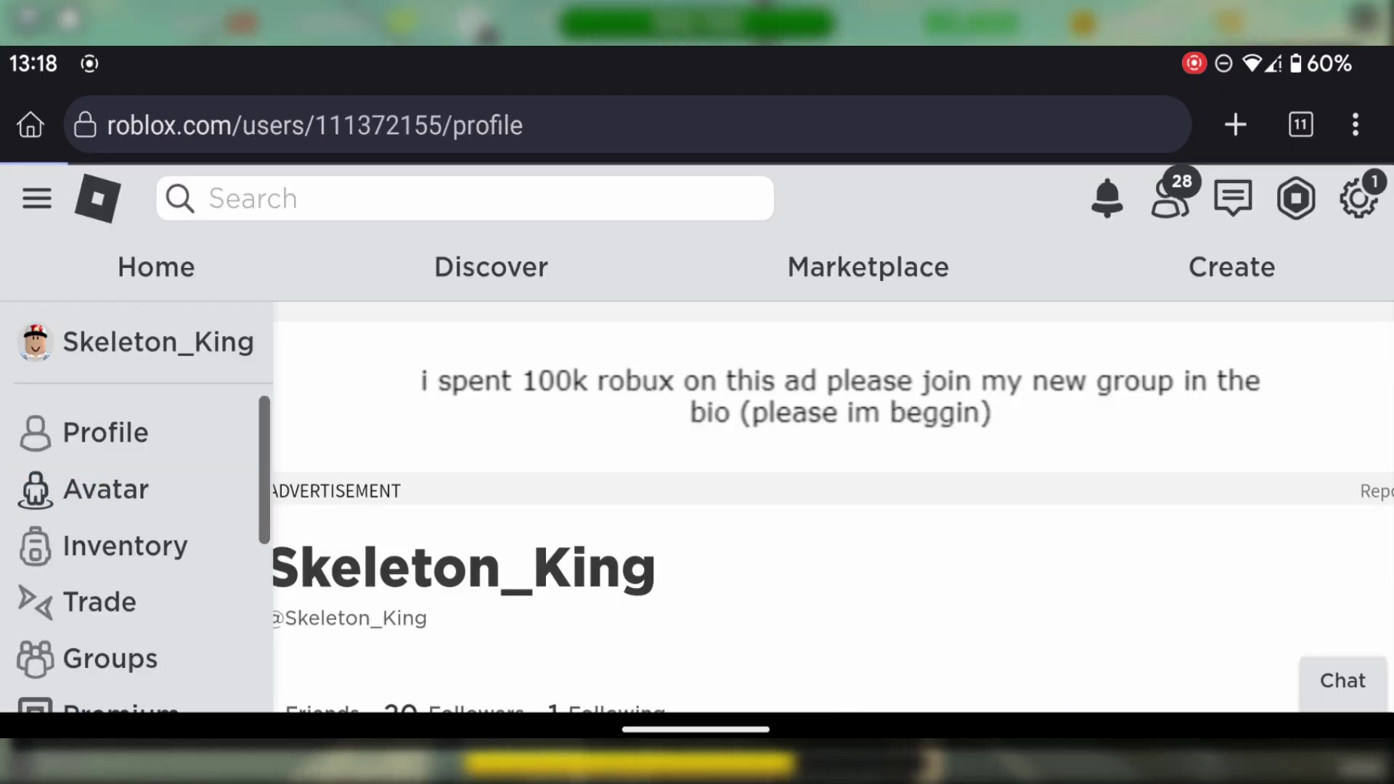
click(109, 488)
scroll(1091, 472, down, 1)
scroll(1091, 472, down, 6)
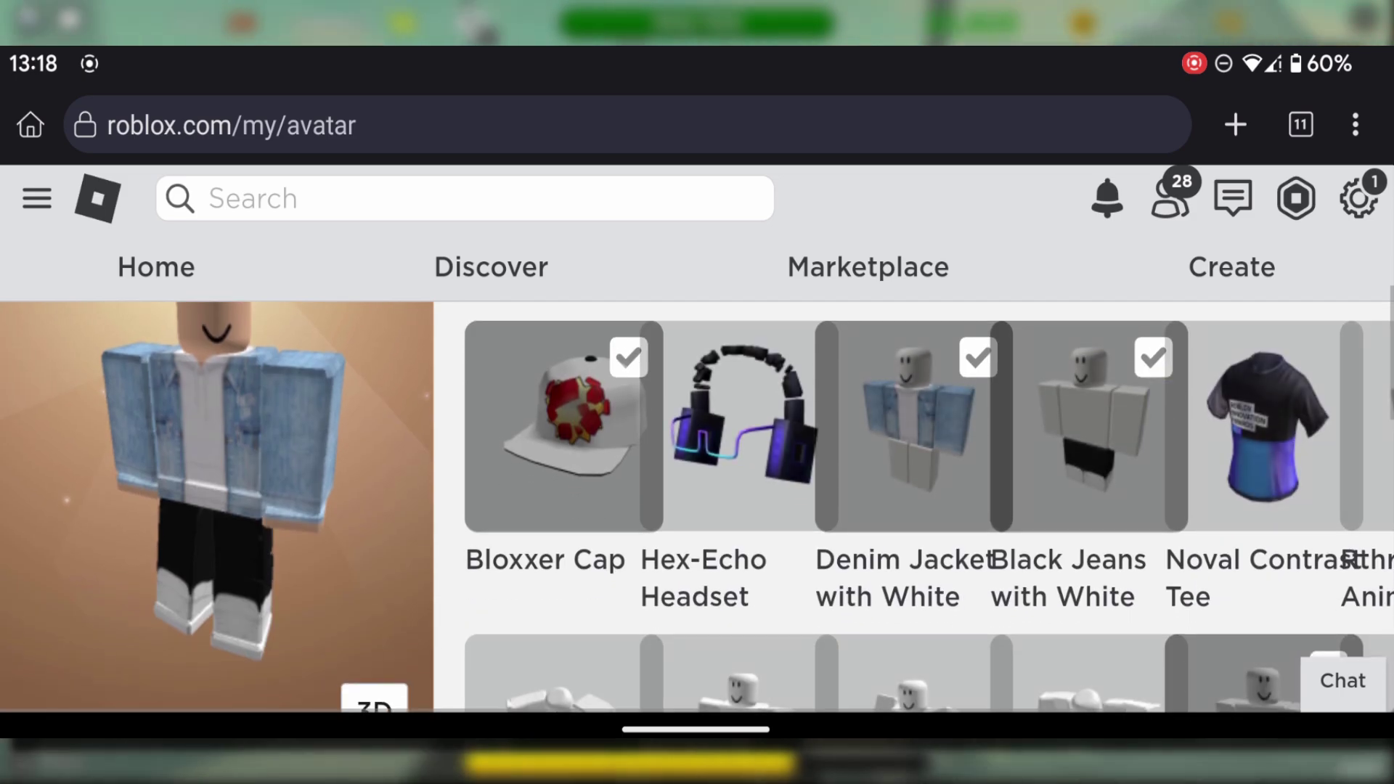